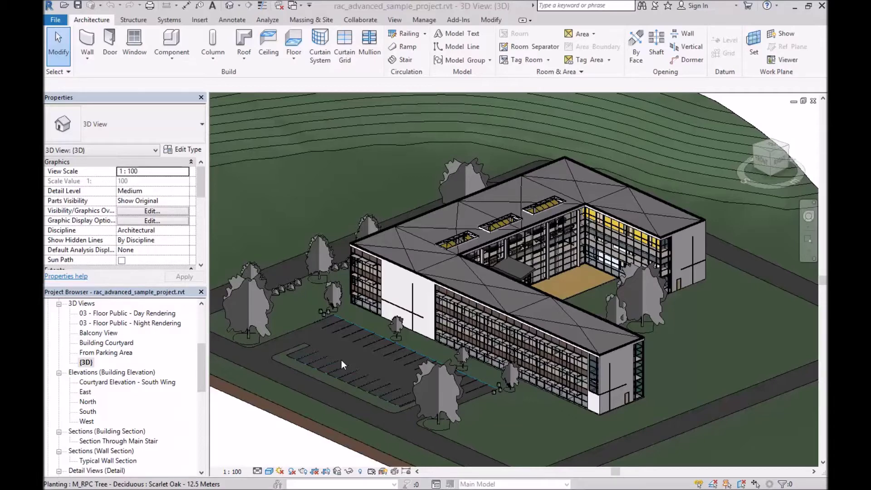
Generate the Sefaira analysis views of the building with the Sefaira add-in, and close its window
left_click(269, 429)
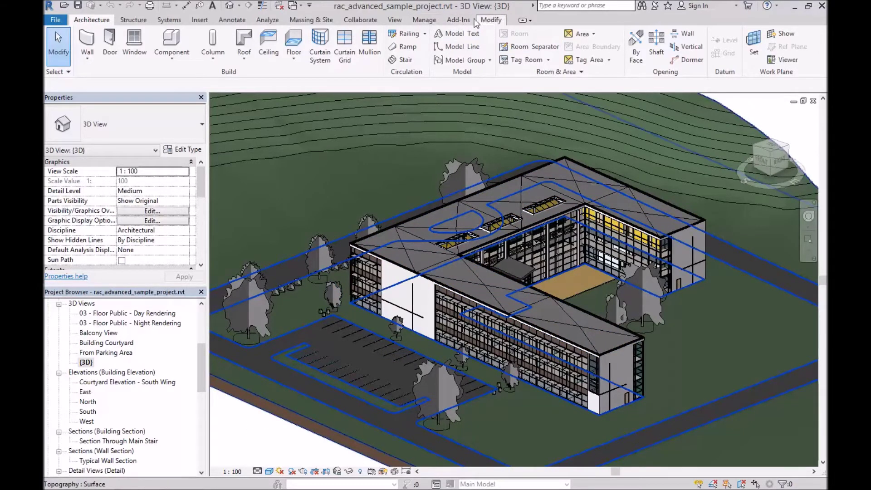
left_click(458, 20)
left_click(457, 40)
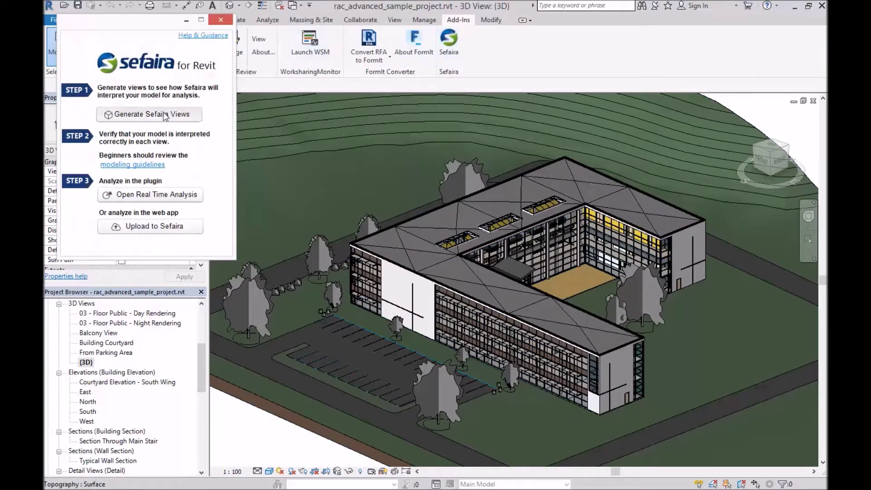
left_click(156, 115)
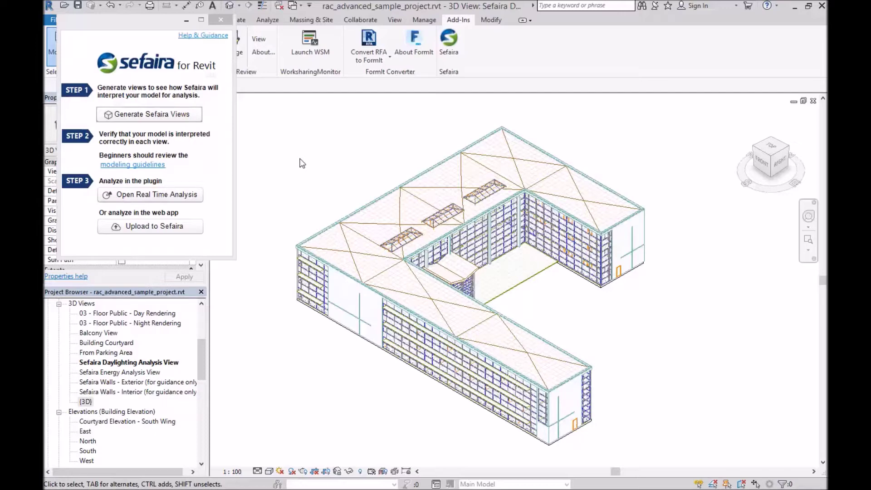
left_click(219, 21)
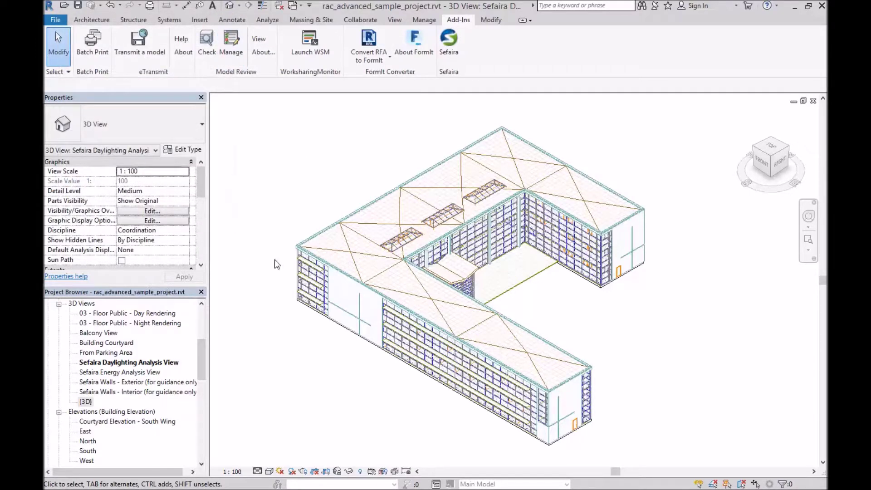
Open the Sefaira Energy Analysis View
left_click(112, 363)
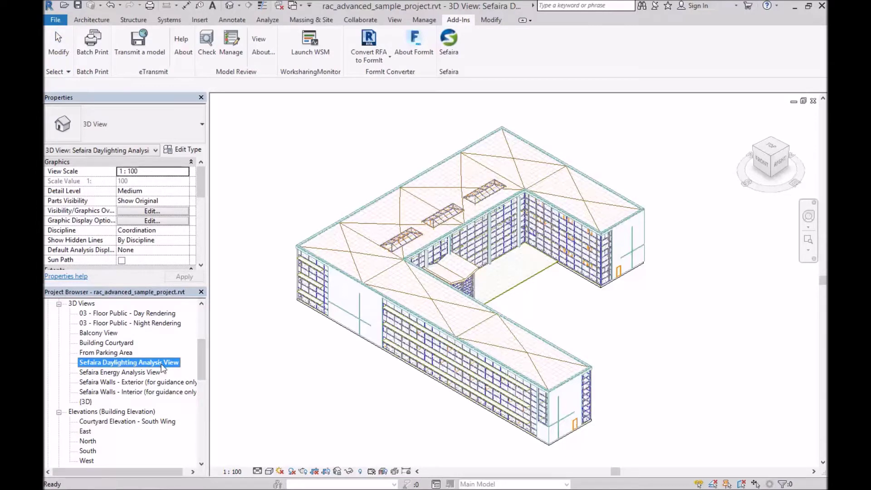
left_click(127, 373)
double_click(127, 372)
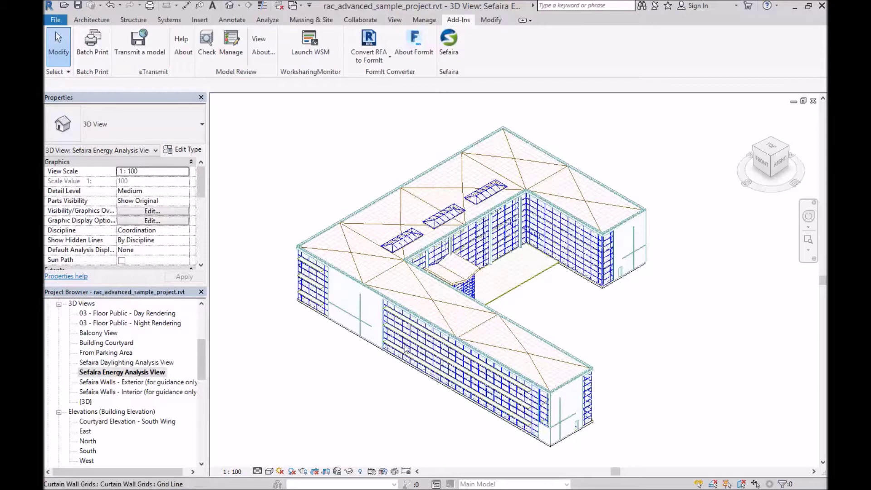
Enable Ignore for Sefaira on the courtyard's Standard Timber-Wood Finish floor and apply the change
scroll(480, 294, "up", 2)
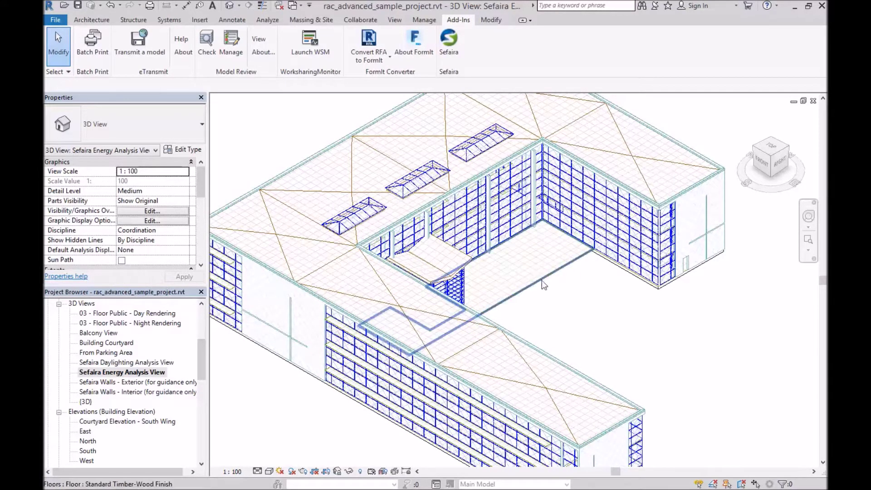
left_click(530, 251)
scroll(508, 252, "down", 2)
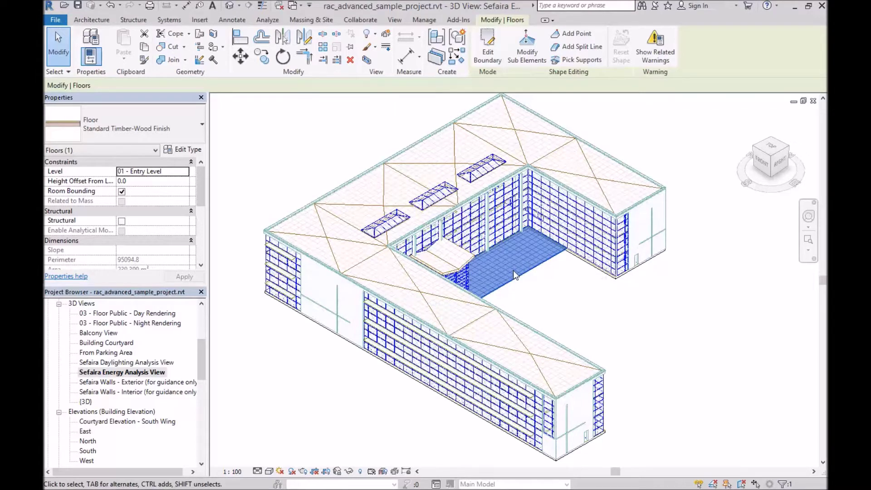
left_click_drag(201, 200, 205, 263)
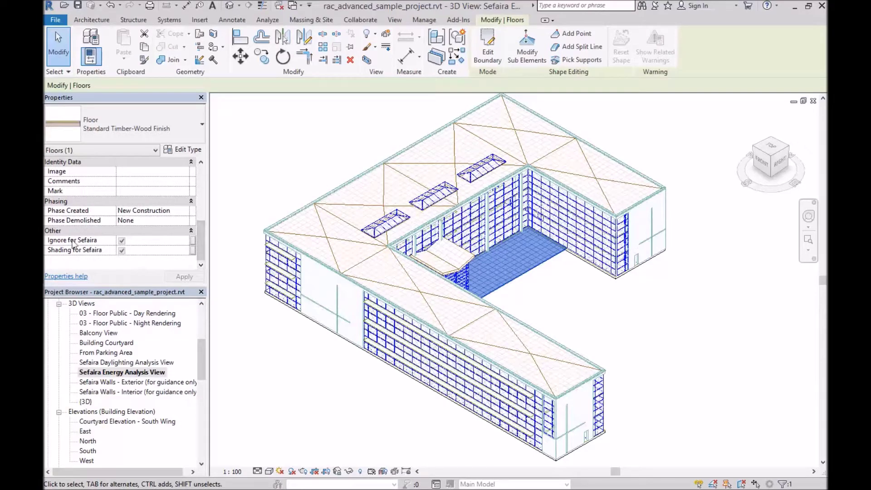
left_click(121, 241)
left_click(181, 277)
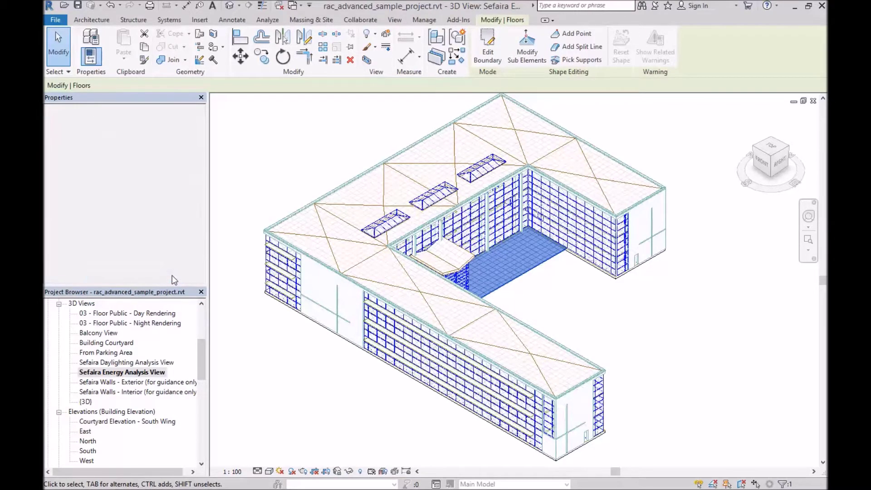
left_click(551, 285)
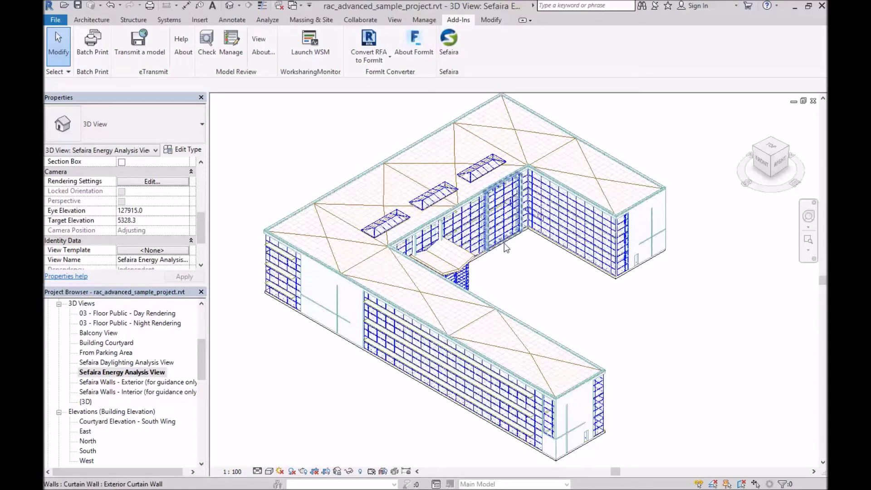
Check the Sefaira parameters of the Concrete- 100mm floor inside the building
left_click(495, 251)
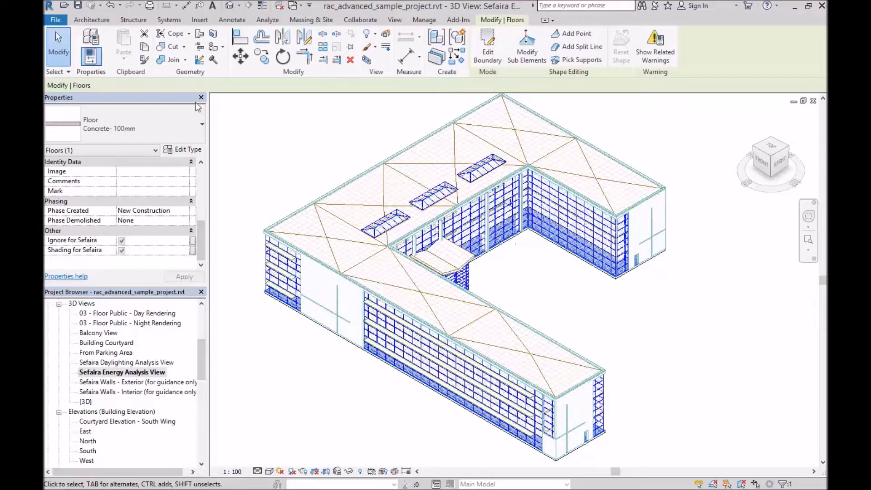
left_click(56, 49)
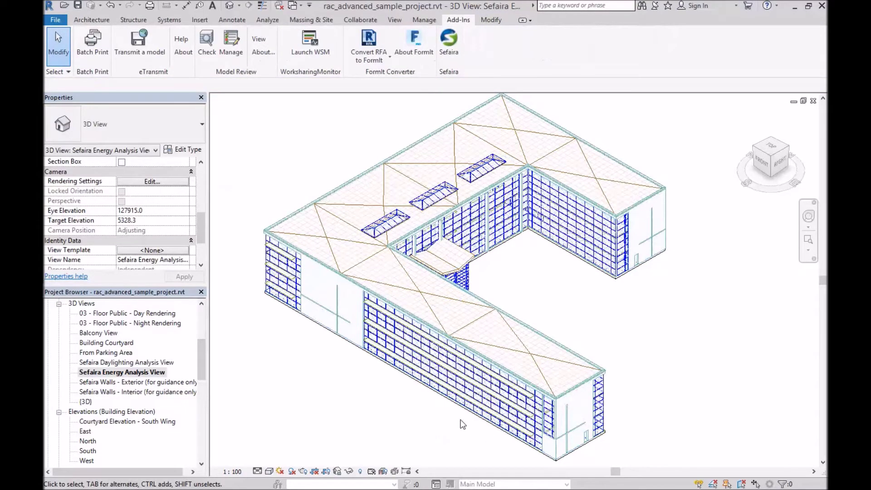
Select all Metal Sunscreen floor instances in the entire project and enable Shading for Sefaira on them
scroll(395, 300, "up", 5)
scroll(374, 301, "up", 3)
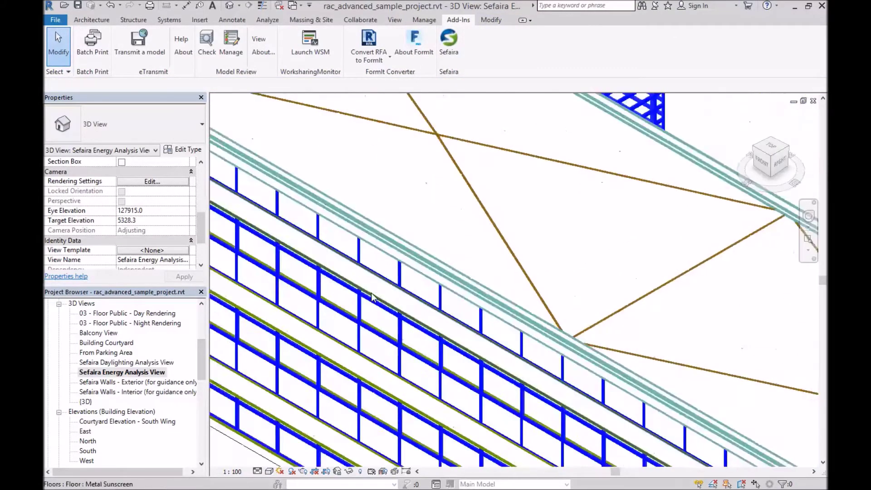
left_click(373, 298)
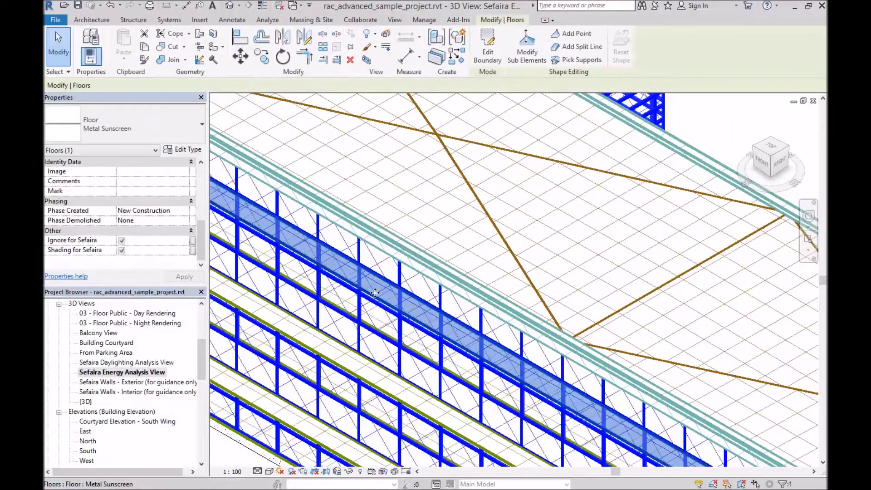
scroll(375, 293, "down", 3)
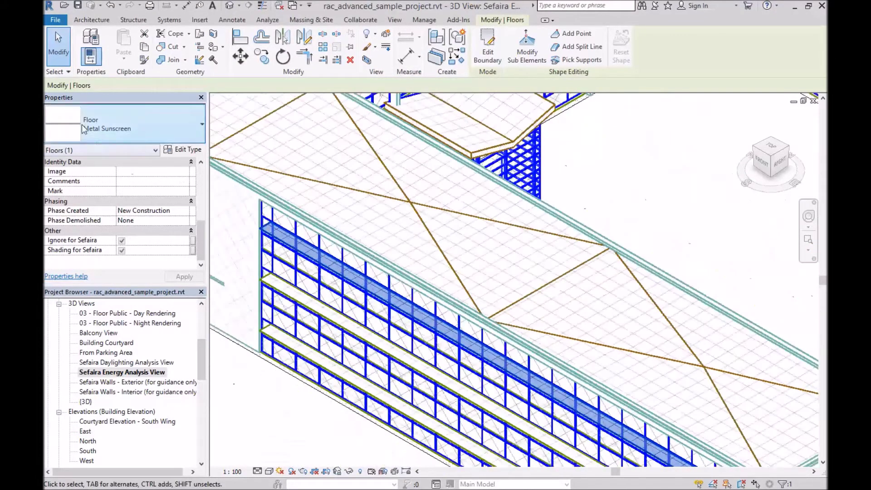
scroll(331, 253, "down", 5)
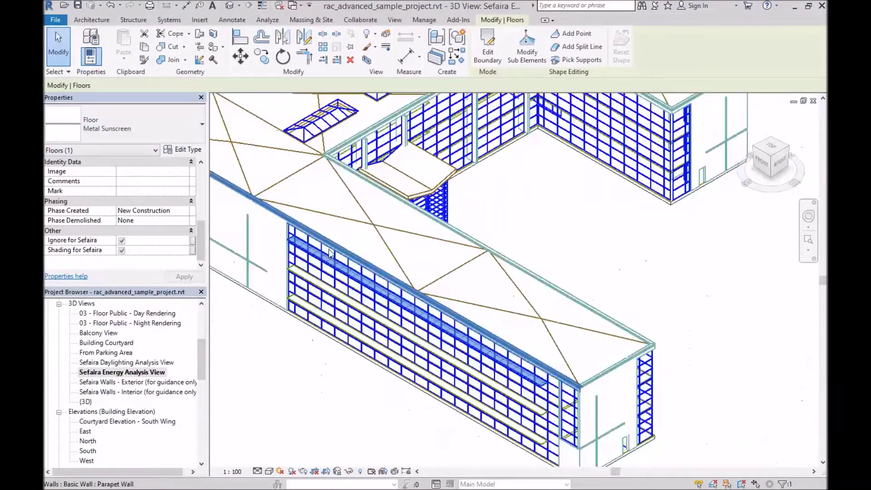
scroll(275, 243, "up", 1)
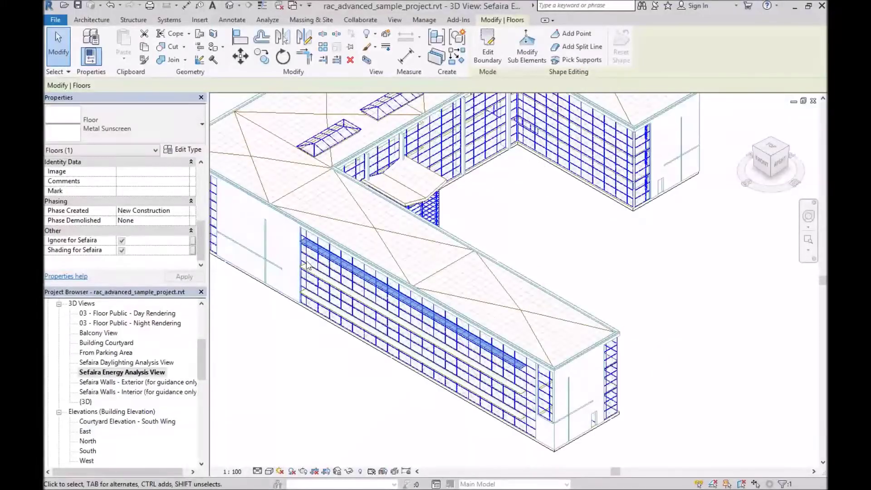
right_click(332, 259)
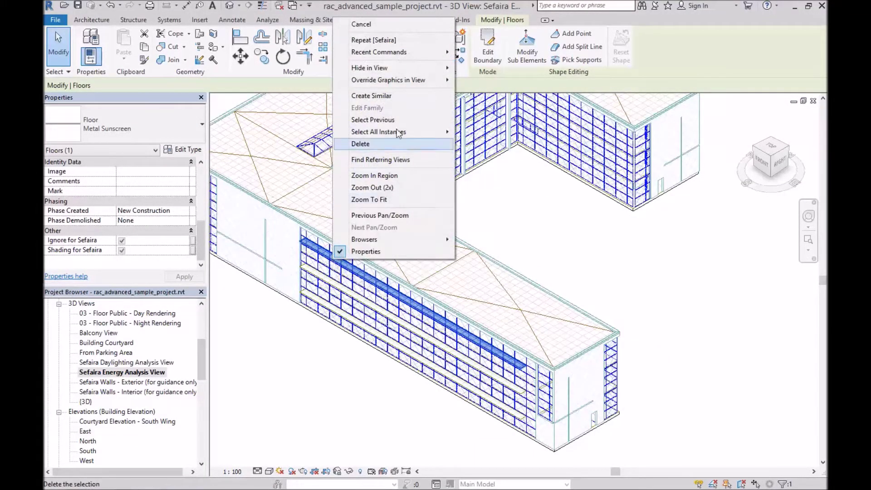
mouse_move(393, 132)
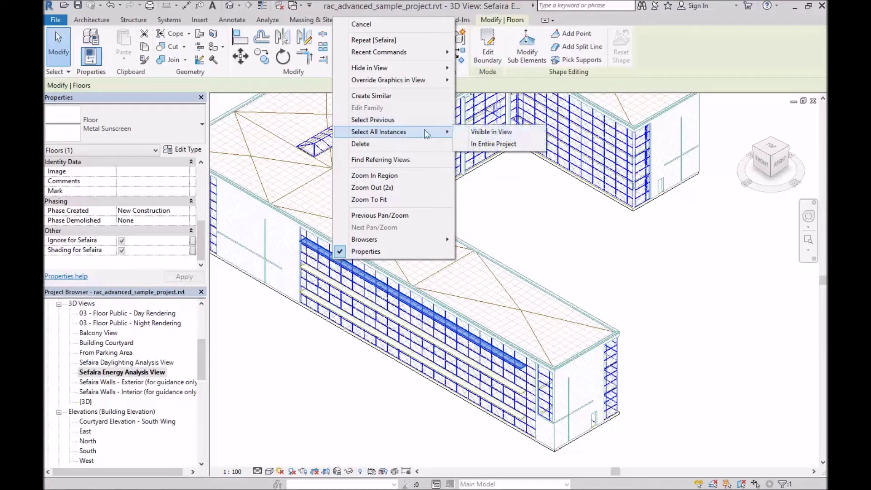
left_click(487, 144)
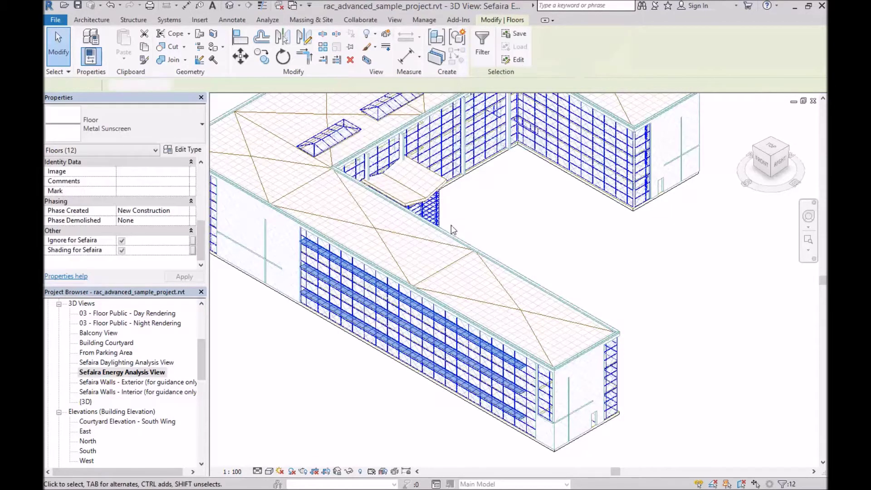
scroll(368, 361, "down", 2)
middle_click_drag(314, 315, 411, 376, "shift")
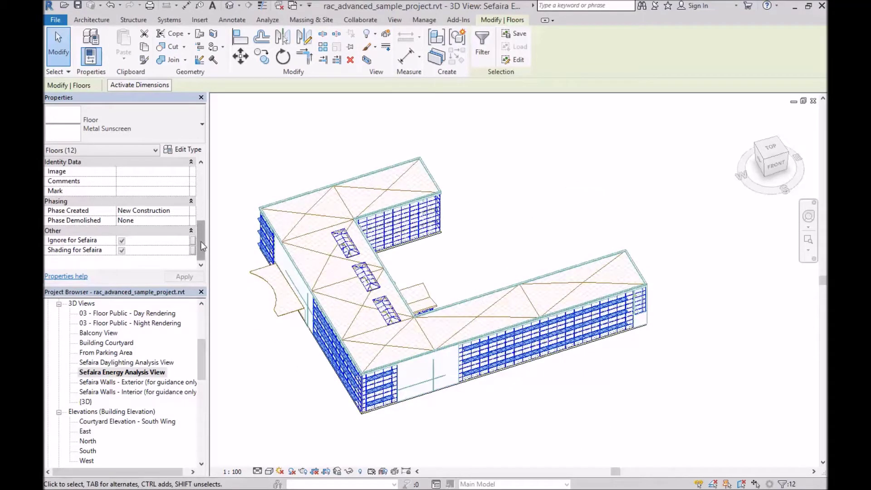
left_click(121, 250)
left_click(183, 277)
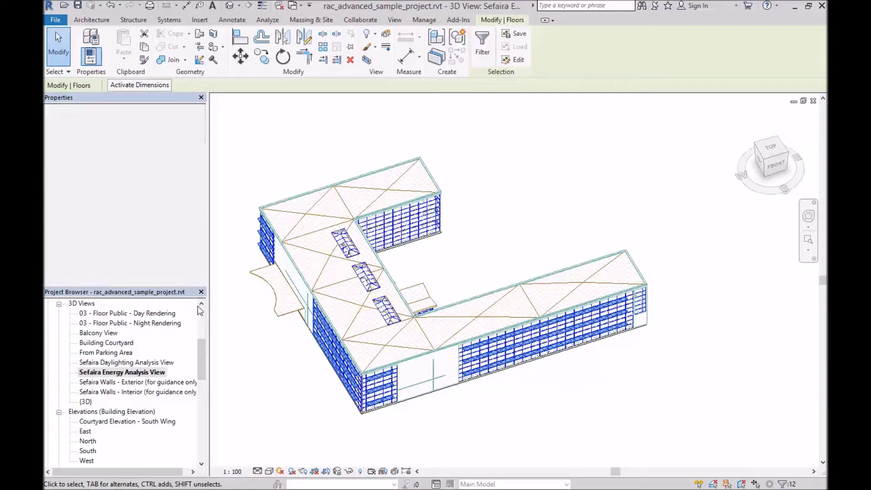
left_click(448, 409)
Examine the metal sunscreens up close and from around the building to verify how Sefaira interprets them
scroll(488, 354, "up", 10)
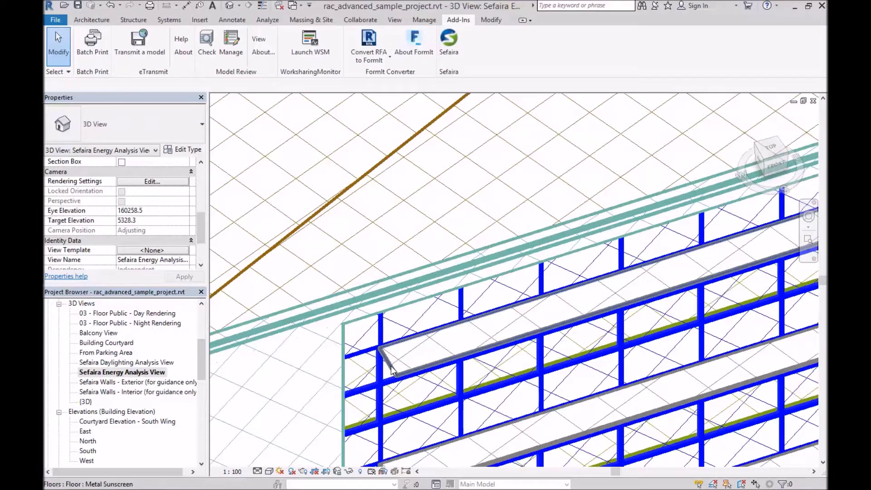
scroll(400, 361, "down", 10)
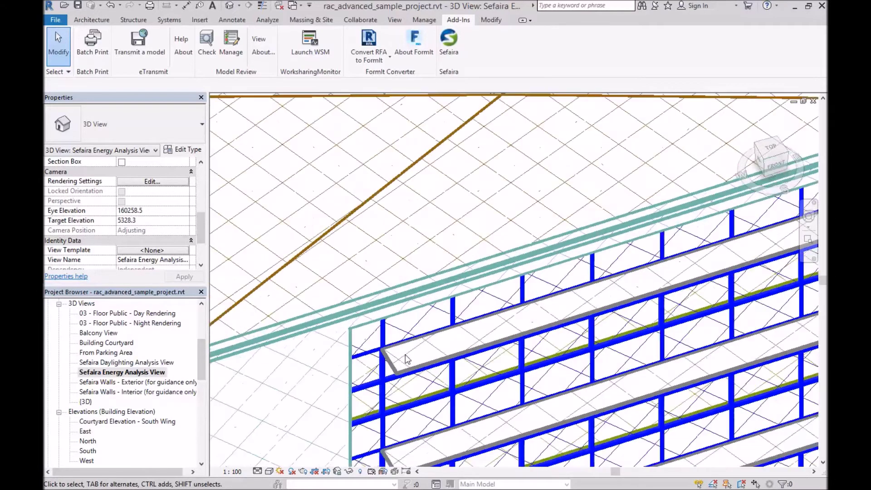
scroll(405, 359, "down", 3)
middle_click_drag(406, 359, 267, 321, "shift")
scroll(551, 359, "down", 2)
scroll(403, 318, "up", 5)
middle_click_drag(402, 316, 379, 365)
scroll(436, 332, "down", 2)
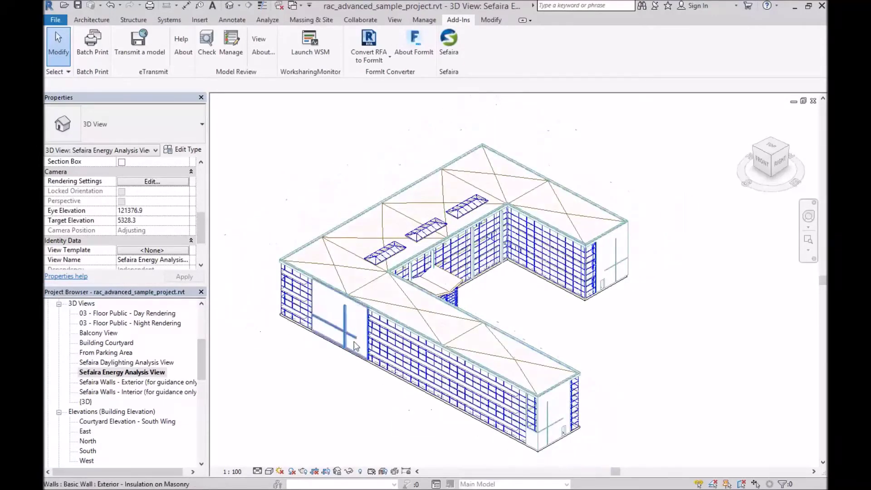
Check the type and Sefaira parameters of the building's main roof
left_click(390, 308)
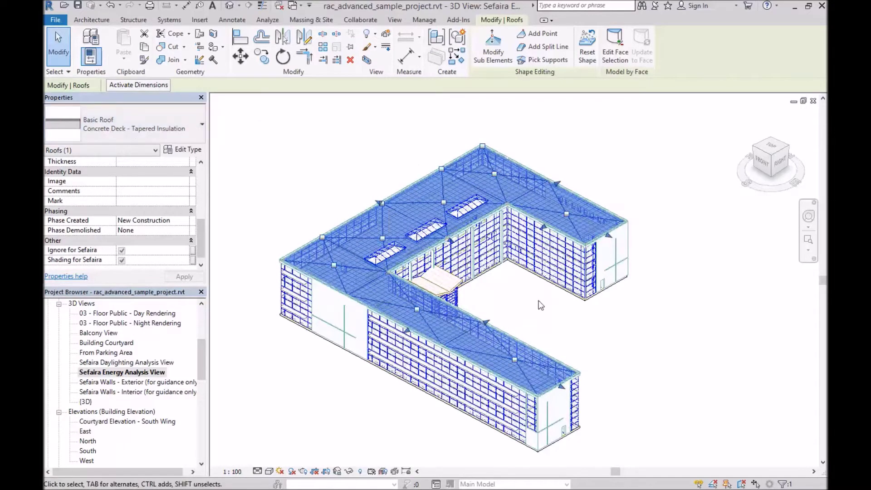
left_click(527, 306)
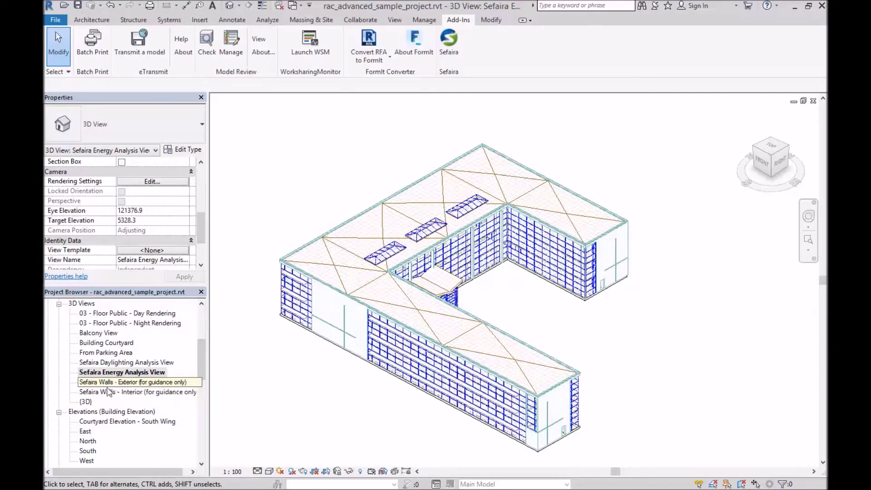
Open the Sefaira Walls - Exterior view and set the Function of the Generic - 200mm wall type to Interior
double_click(132, 382)
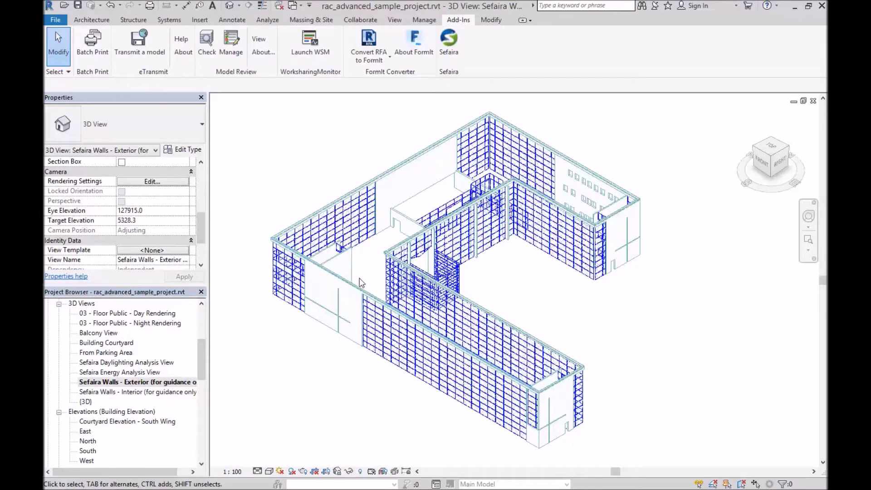
middle_click_drag(366, 288, 496, 262, "shift")
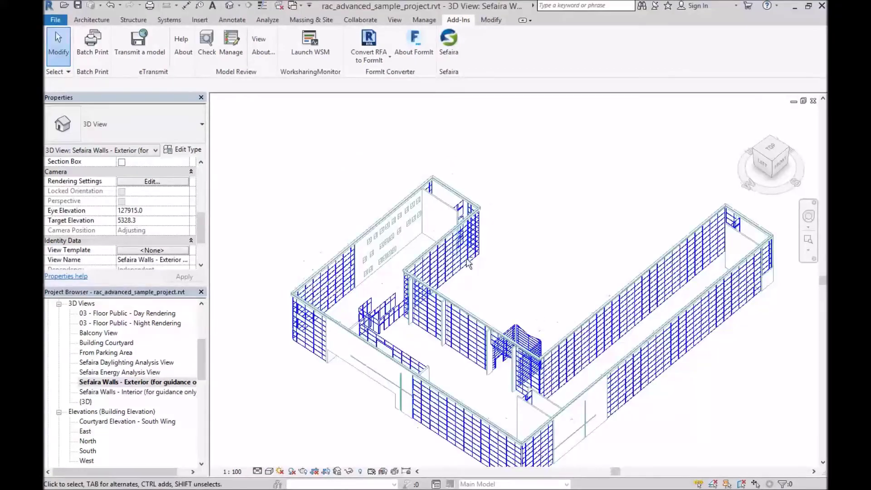
left_click(446, 209)
middle_click_drag(501, 245, 489, 229, "shift")
scroll(358, 191, "down", 1)
scroll(407, 205, "up", 1)
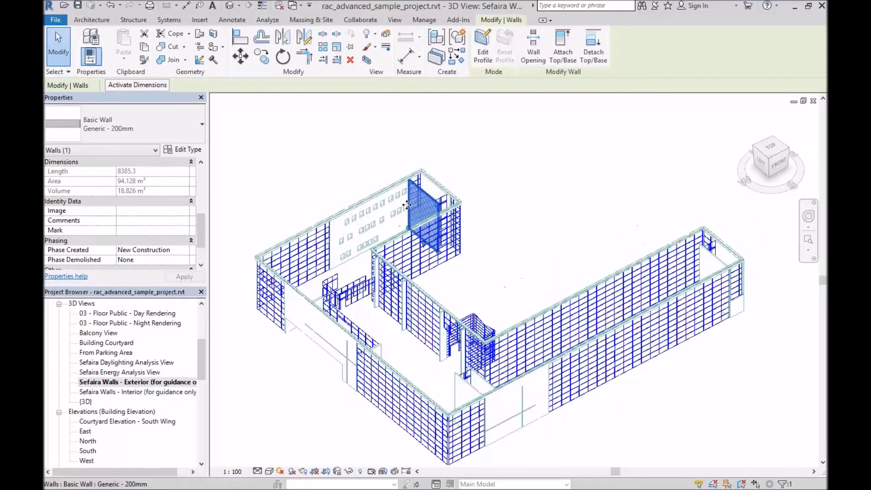
left_click(182, 152)
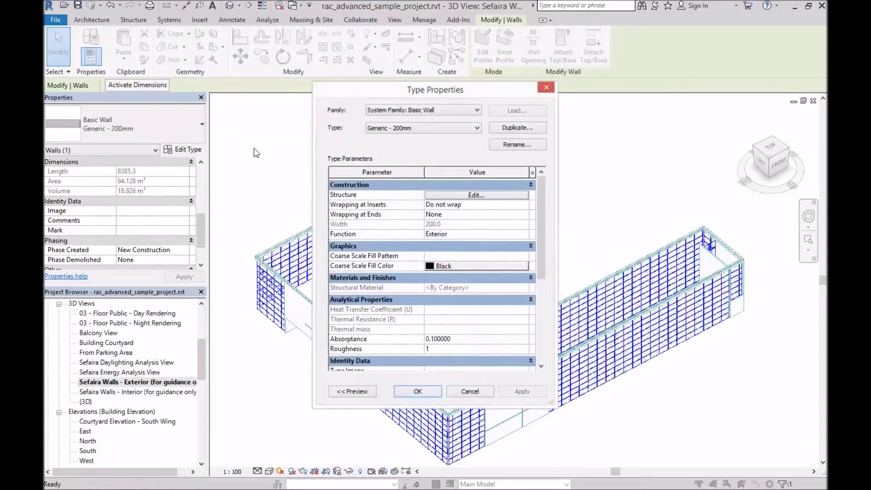
left_click(465, 233)
left_click(524, 234)
left_click(445, 244)
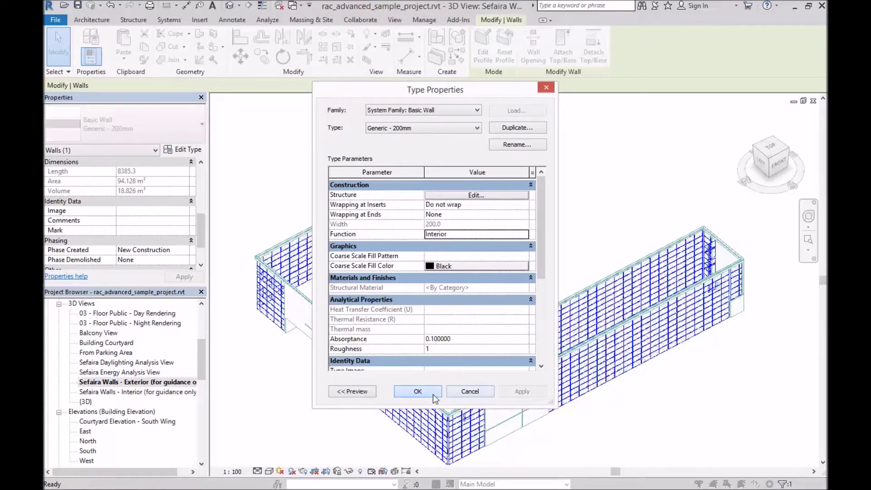
left_click(432, 394)
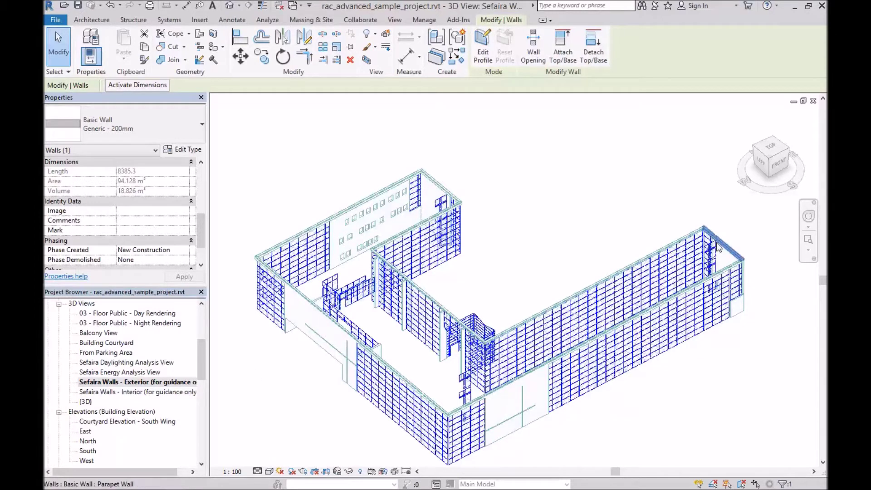
middle_click_drag(520, 358, 529, 393, "shift")
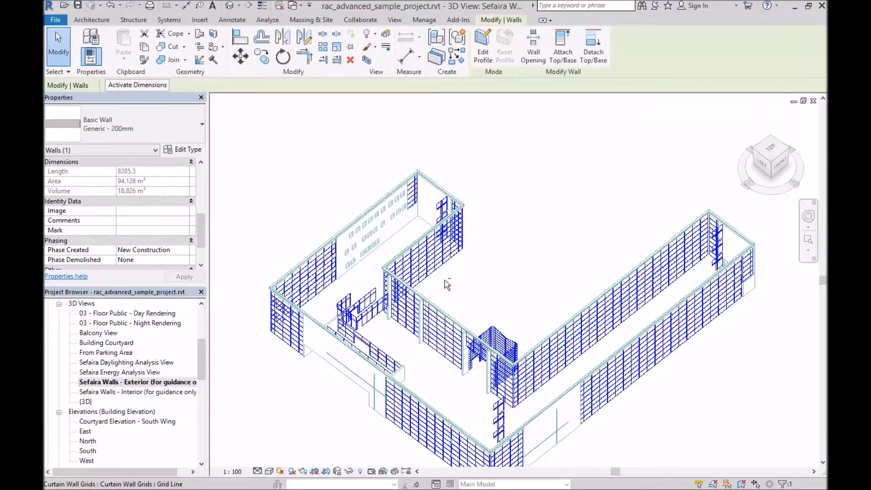
Select all Storefront curtain wall instances in the entire project and set their type's Function to Interior
left_click(439, 210)
right_click(438, 194)
mouse_move(502, 368)
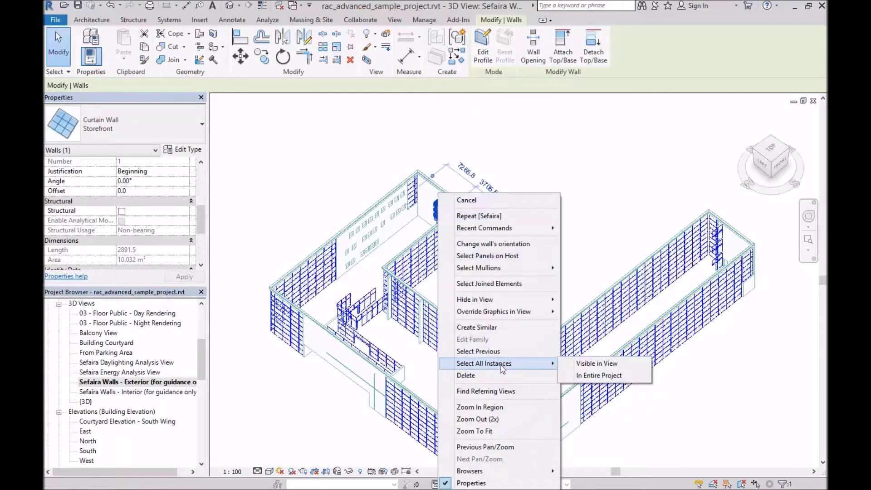
left_click(599, 375)
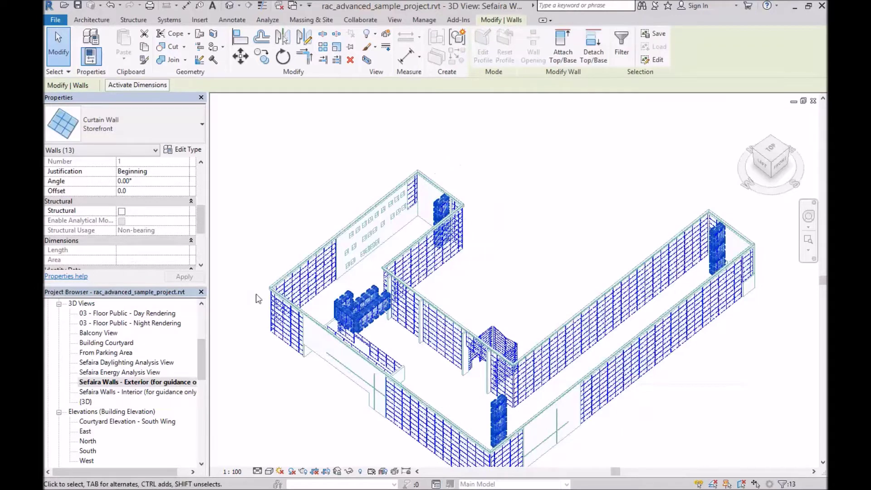
left_click(183, 149)
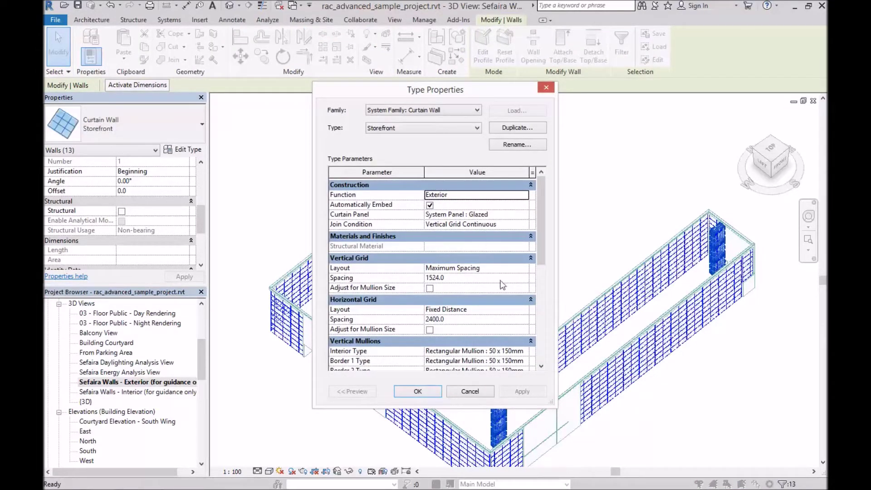
mouse_move(539, 211)
left_mouse_down()
mouse_move(539, 218)
mouse_move(541, 203)
left_mouse_up()
left_click(499, 194)
left_click(524, 195)
left_click(439, 205)
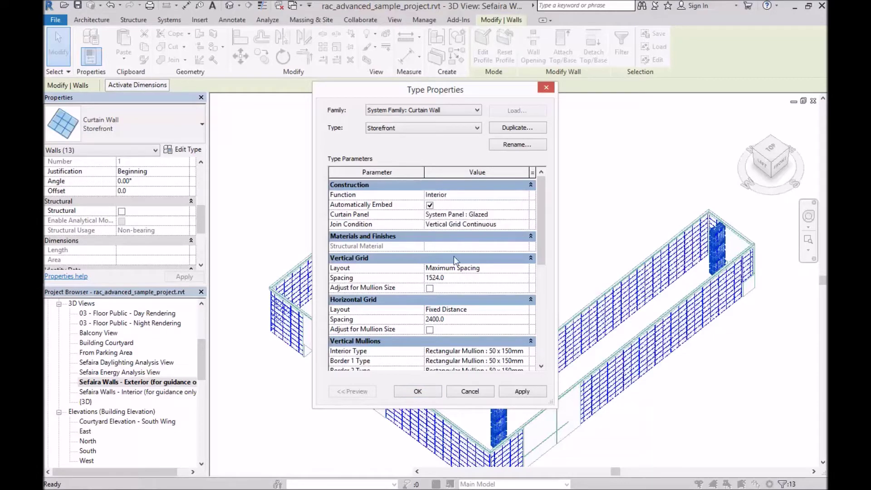
left_click(415, 392)
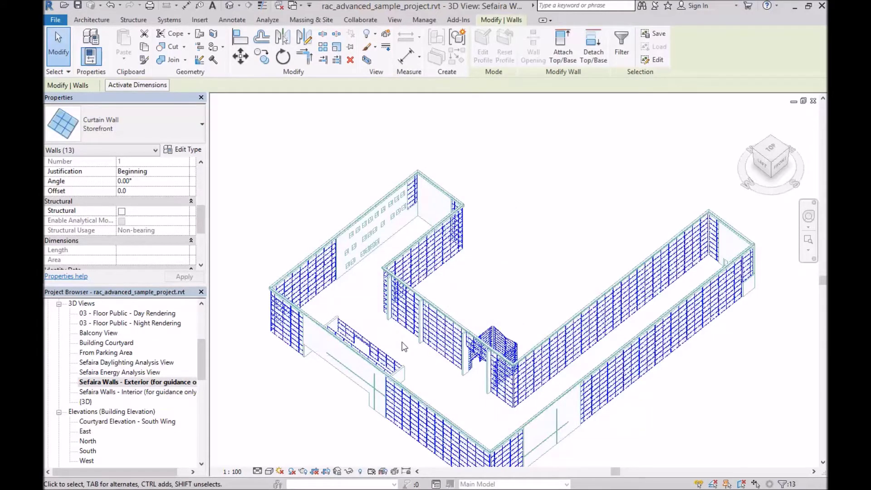
Review the remaining exterior walls, and inspect the interior walls in the Sefaira Walls - Interior view
middle_click_drag(415, 352, 390, 318, "shift")
scroll(390, 295, "up", 2)
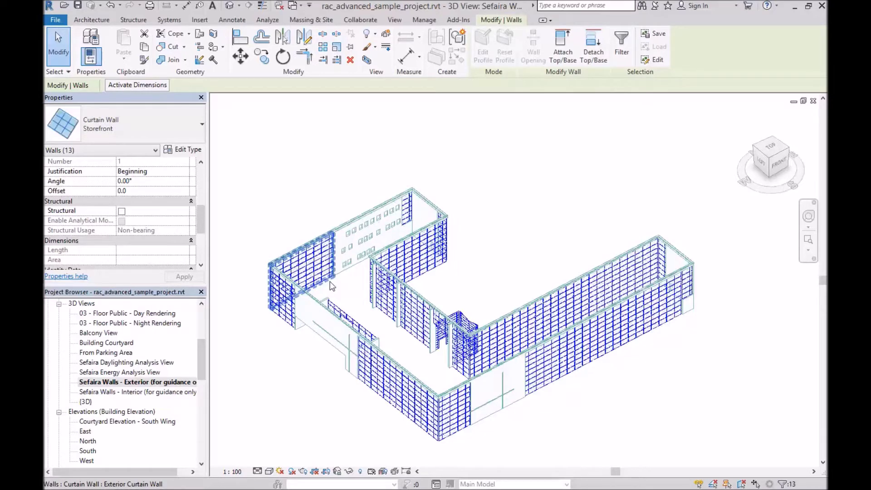
left_click(135, 393)
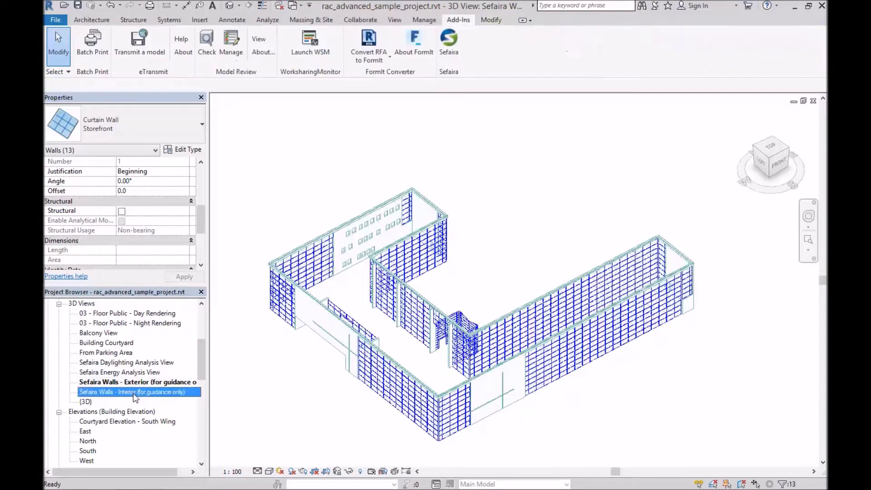
double_click(135, 393)
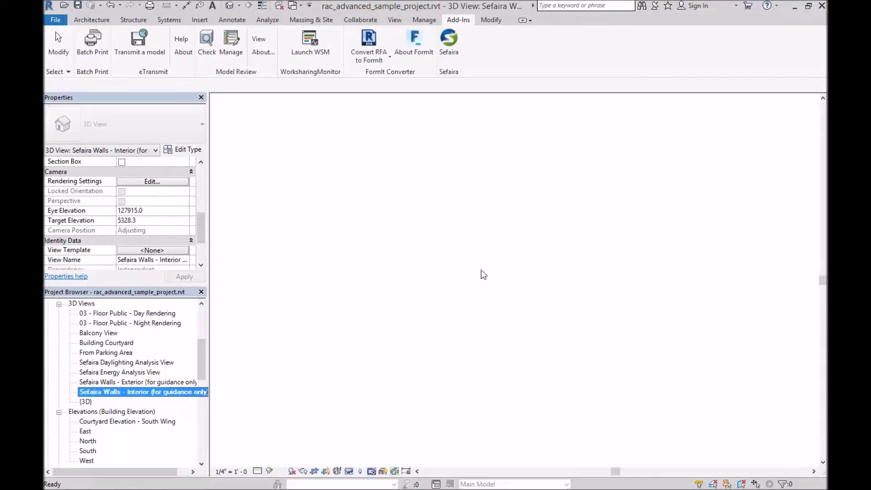
mouse_move(445, 287)
middle_mouse_down("shift")
mouse_move(567, 322)
mouse_move(653, 318)
mouse_move(606, 328)
mouse_move(493, 313)
mouse_move(446, 286)
middle_mouse_up("shift")
left_click(601, 291)
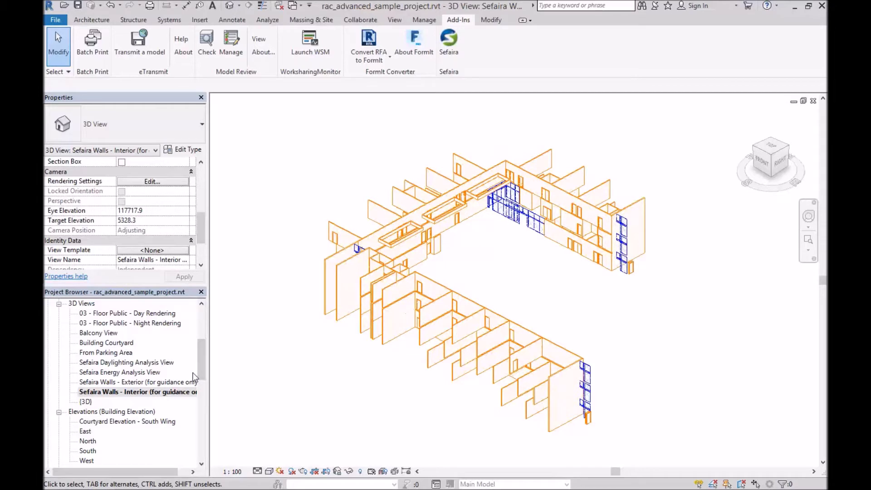
Open the Sefaira Energy Analysis View and duplicate it
double_click(132, 371)
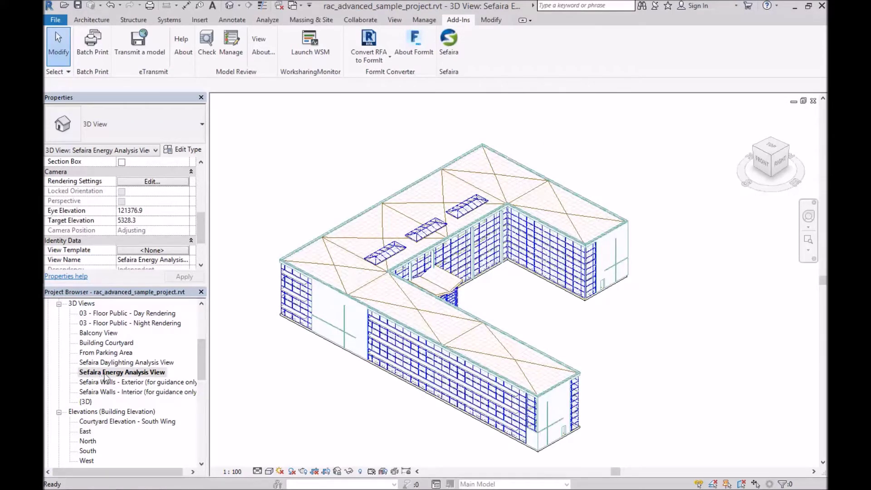
right_click(116, 373)
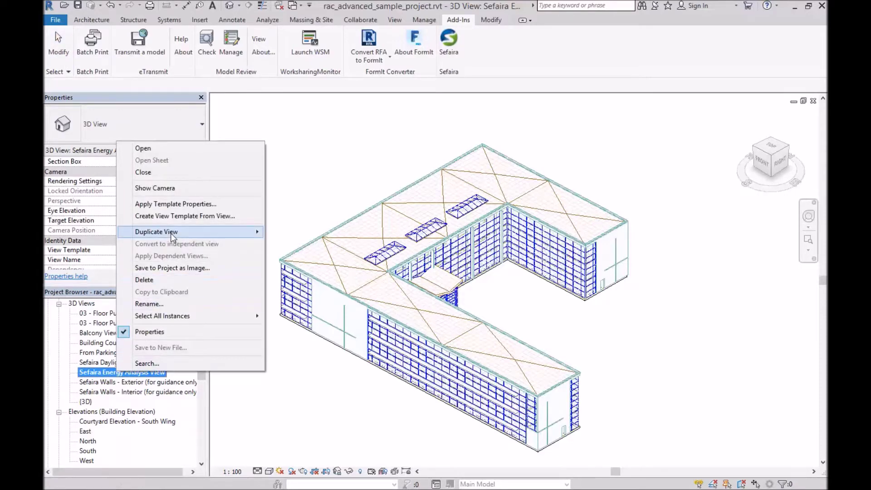
mouse_move(171, 233)
left_click(279, 232)
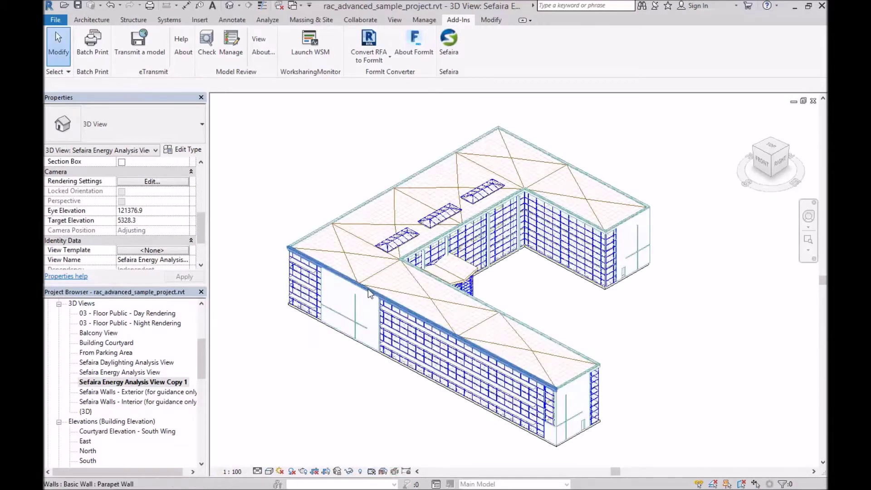
Hide the Curtain Panels, Curtain Systems, Roofs, Walls and Windows categories in the duplicated energy analysis view
key("v")
key("g")
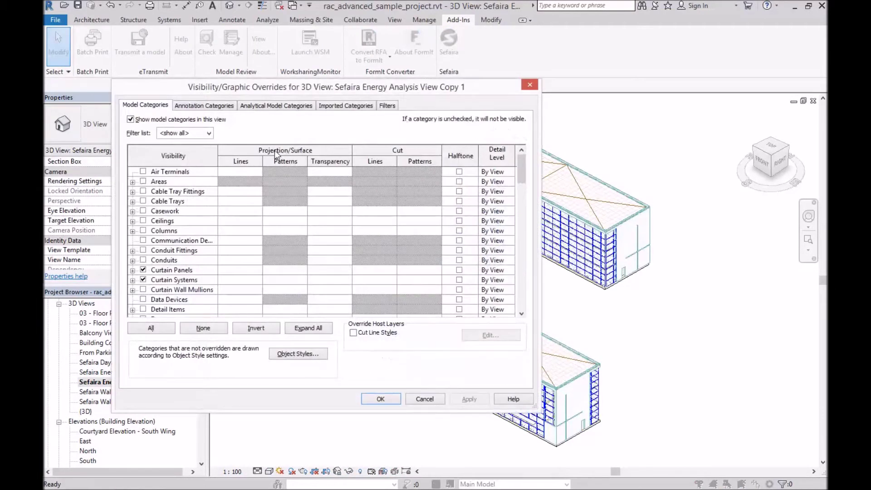
left_click(143, 270)
left_click(142, 280)
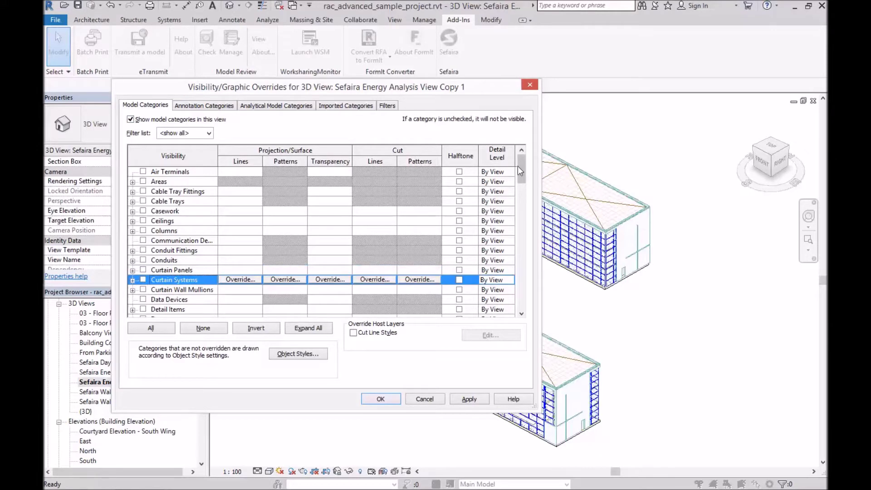
left_click_drag(520, 169, 520, 267)
left_click(143, 210)
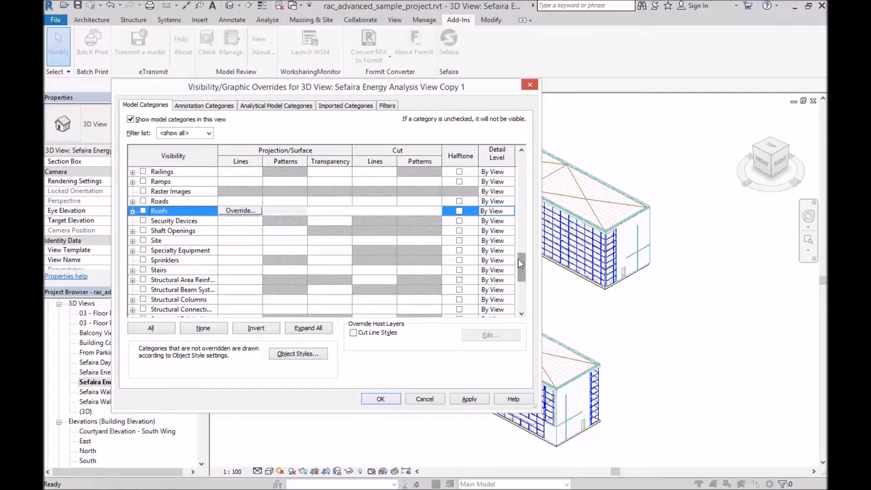
left_click_drag(518, 258, 520, 286)
left_click(143, 289)
left_click(143, 300)
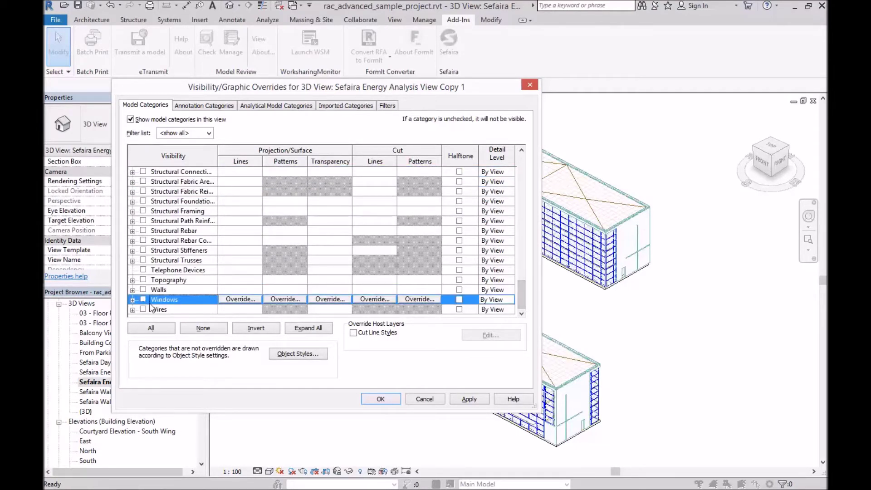
left_click(386, 399)
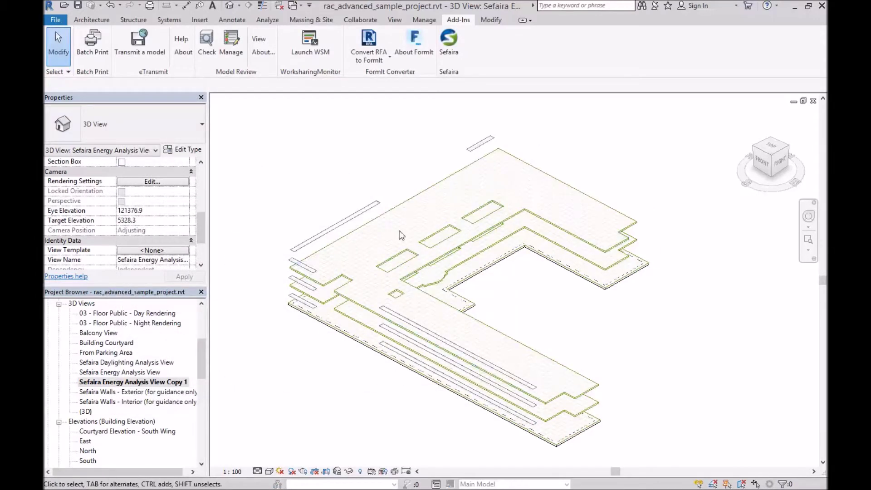
Examine the isolated floor slabs and Metal Sunscreen floors up close and from different angles
mouse_move(338, 346)
middle_mouse_down("shift")
mouse_move(361, 355)
mouse_move(344, 299)
mouse_move(349, 246)
mouse_move(312, 247)
mouse_move(385, 317)
mouse_move(335, 339)
middle_mouse_up("shift")
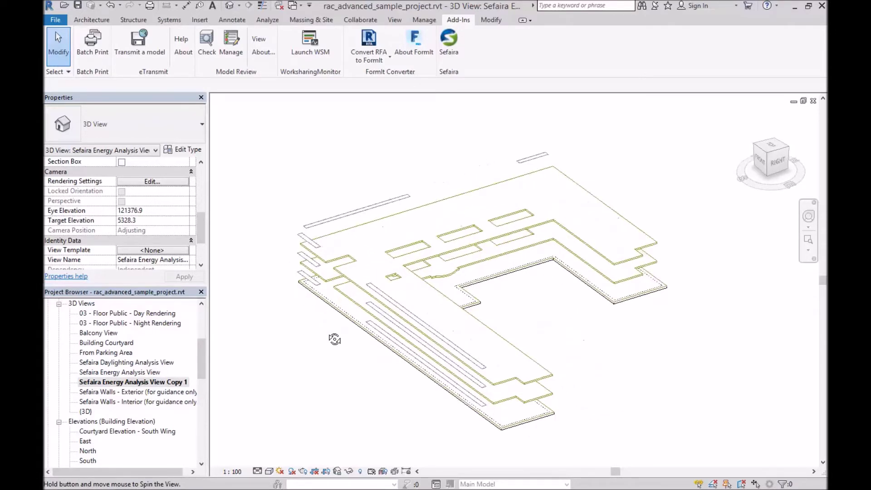
scroll(315, 230, "up", 5)
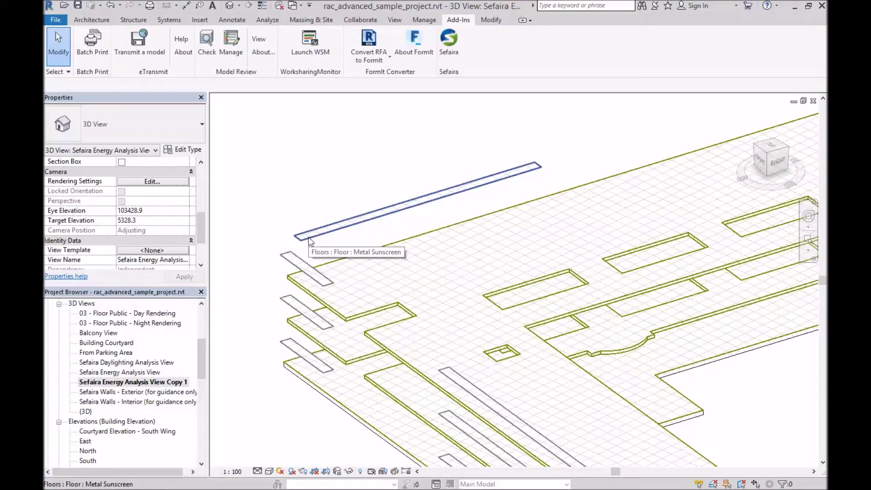
left_click(308, 236)
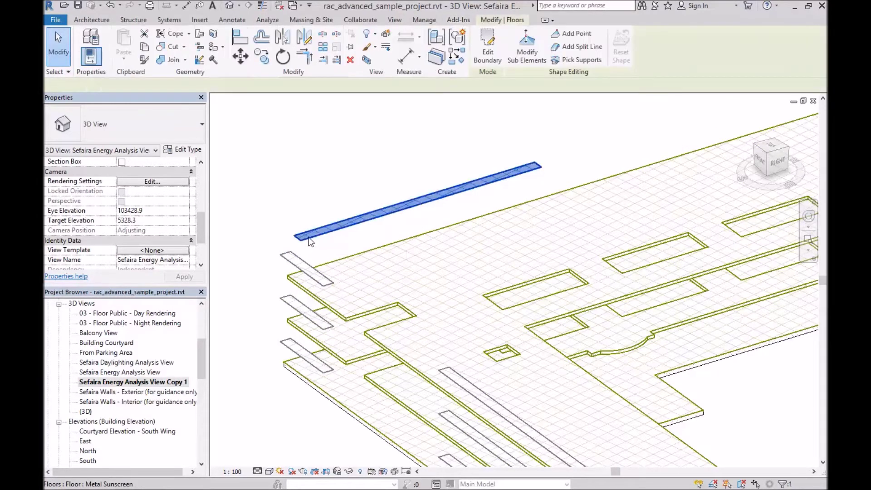
left_click(279, 230)
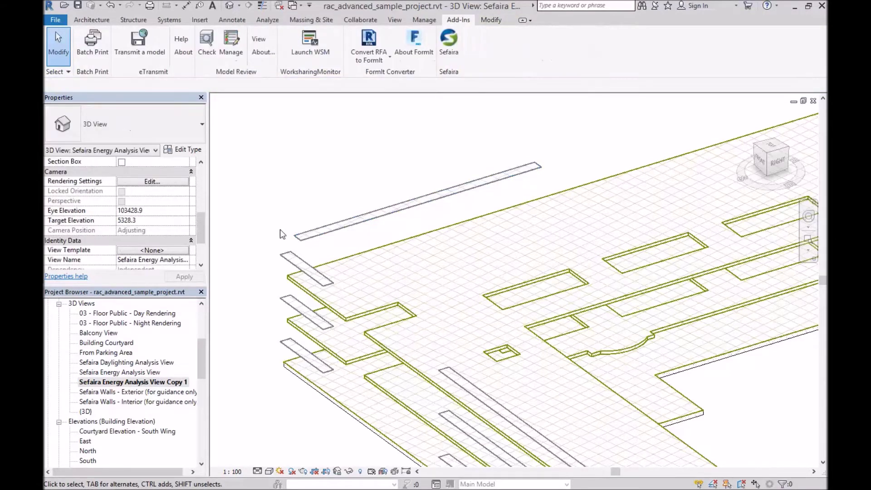
scroll(280, 229, "up", 4)
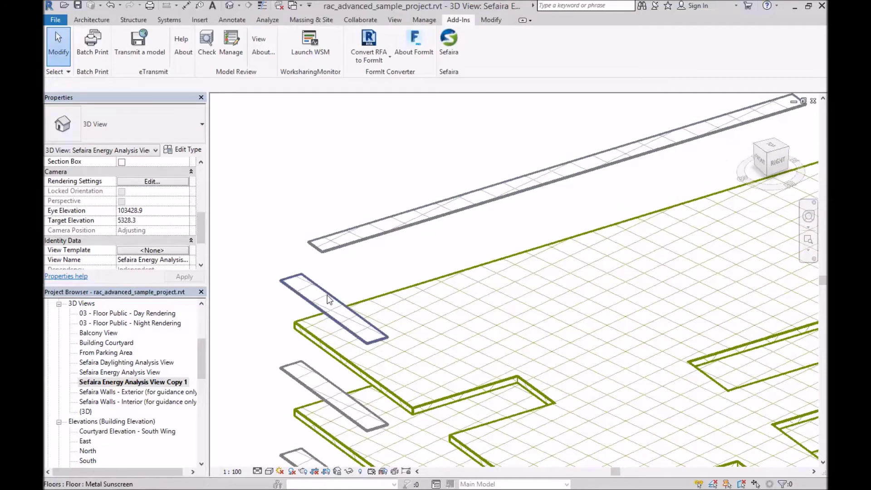
scroll(320, 263, "down", 5)
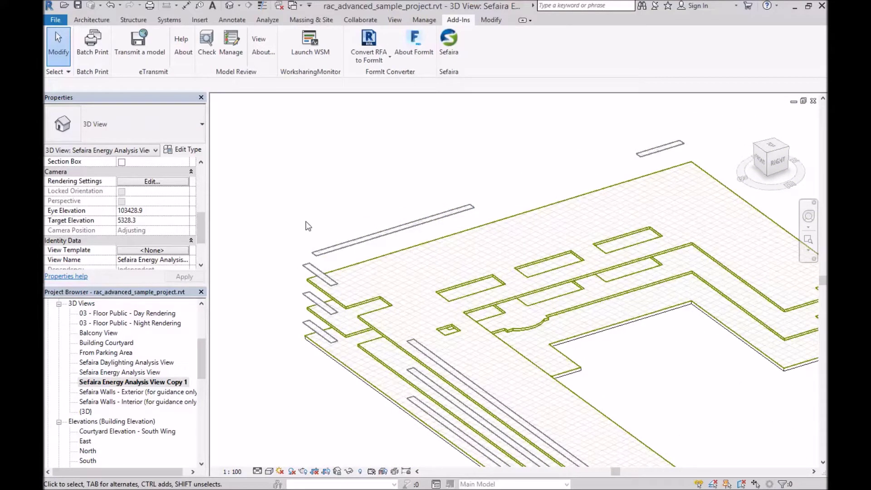
scroll(317, 208, "down", 3)
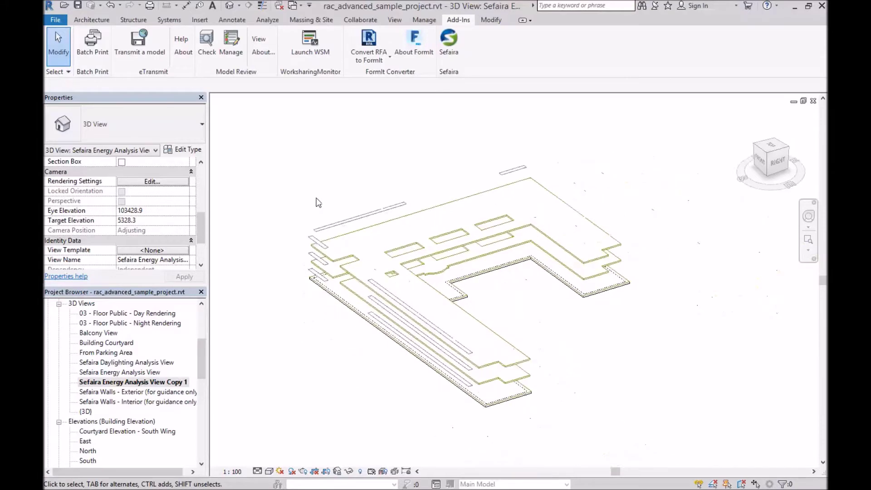
middle_click_drag(346, 293, 365, 362, "shift")
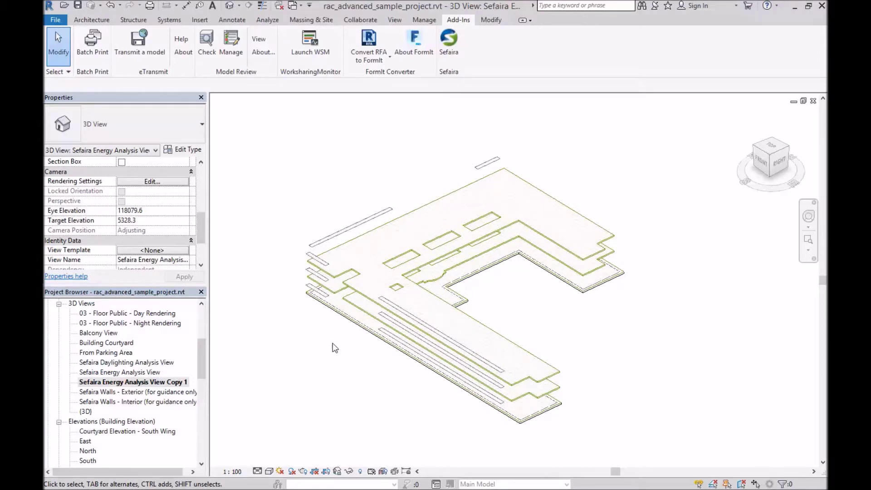
scroll(369, 367, "up", 2)
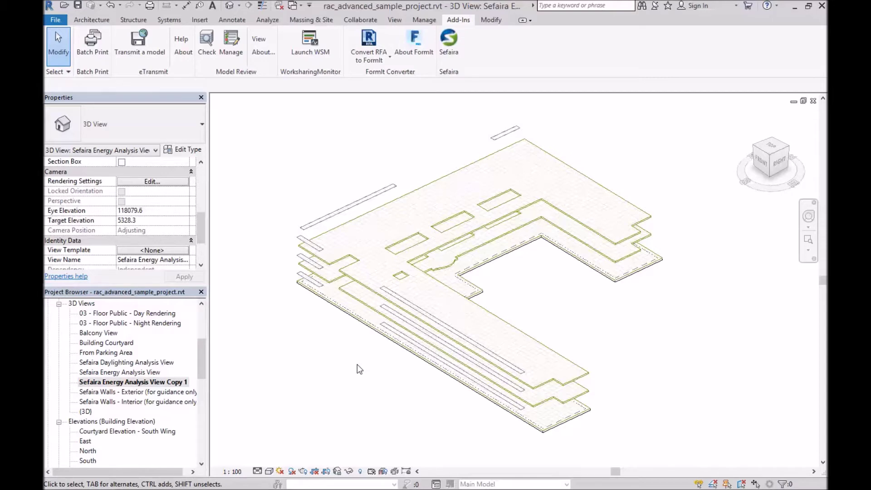
Create a new schedule for the Floors category
left_click(271, 21)
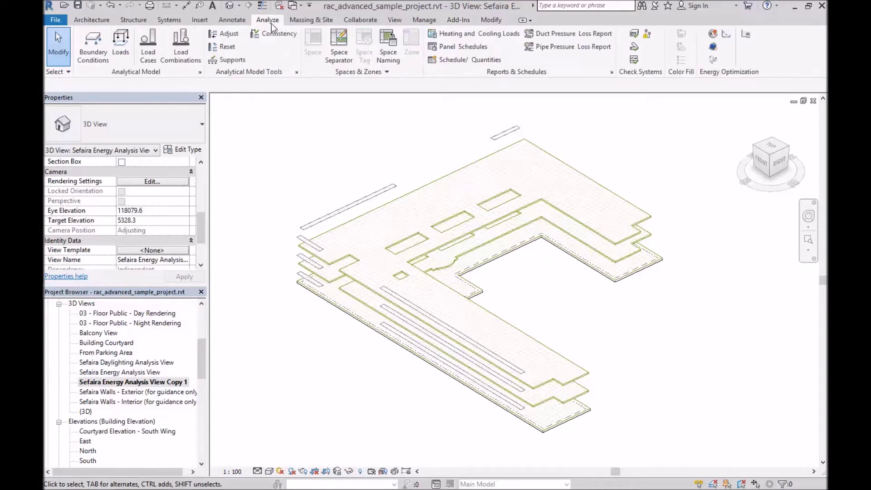
left_click(466, 60)
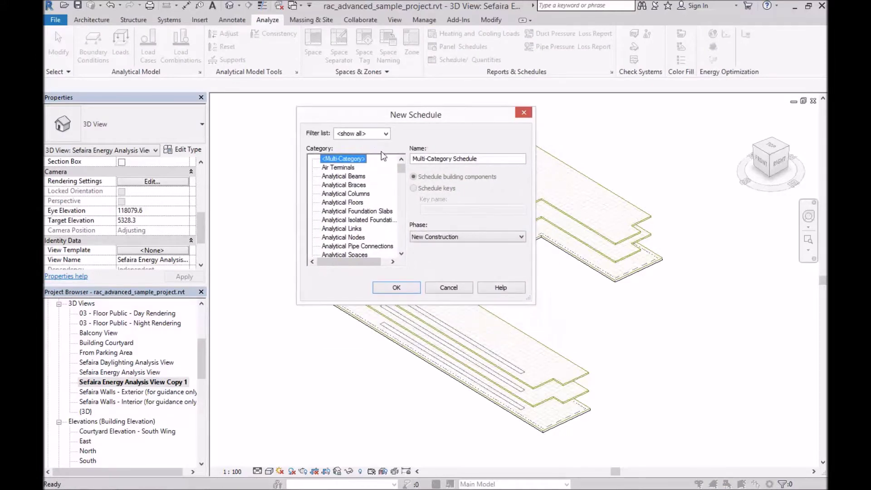
left_click_drag(401, 169, 403, 205)
left_click(329, 176)
left_click(404, 290)
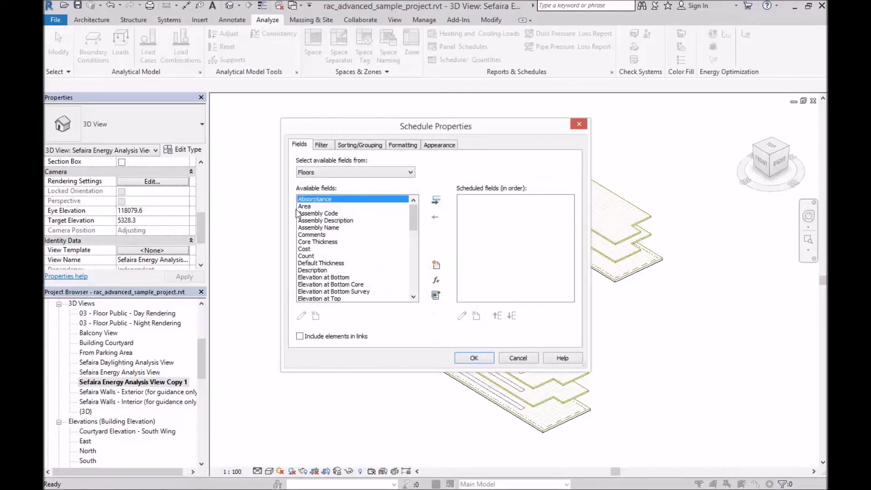
Add the Area and Level fields to the floor schedule
left_click(303, 207)
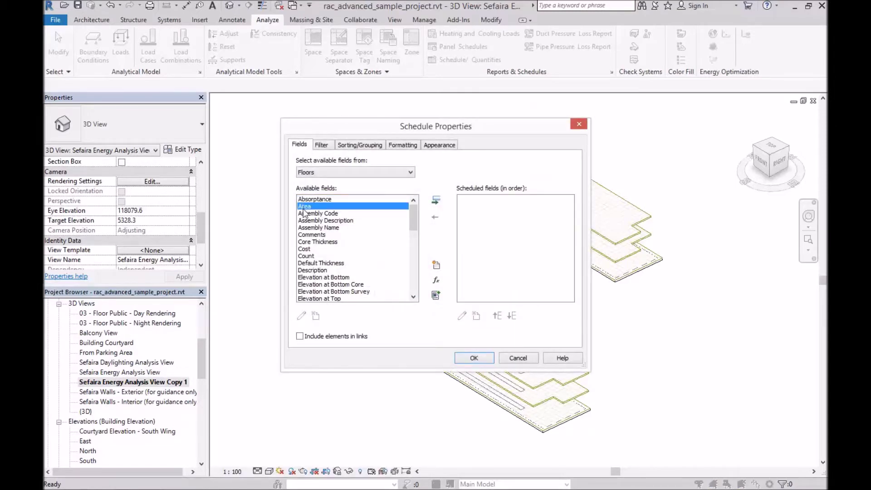
left_click(436, 200)
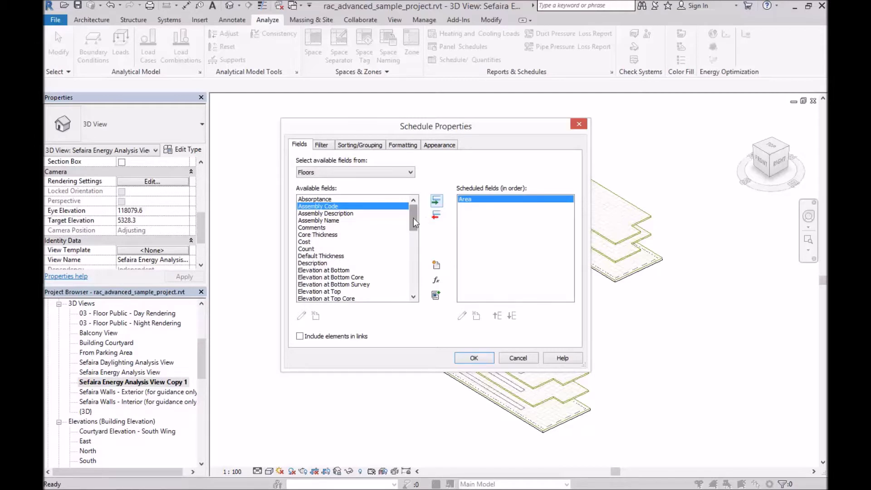
left_click_drag(413, 217, 418, 249)
left_click(345, 277)
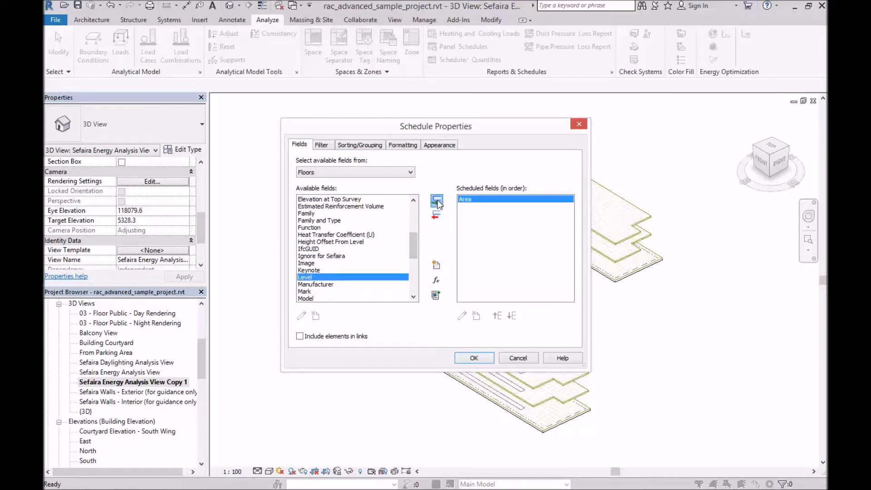
left_click(437, 201)
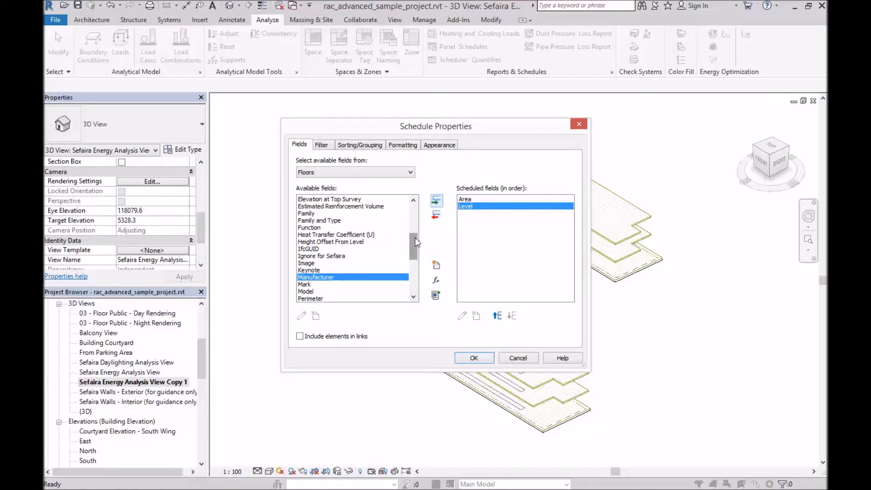
Add the Shading for Sefaira and Ignore for Sefaira fields to the floor schedule and create it
mouse_move(415, 240)
left_mouse_down()
mouse_move(415, 274)
mouse_move(417, 262)
left_mouse_up()
left_click(347, 235)
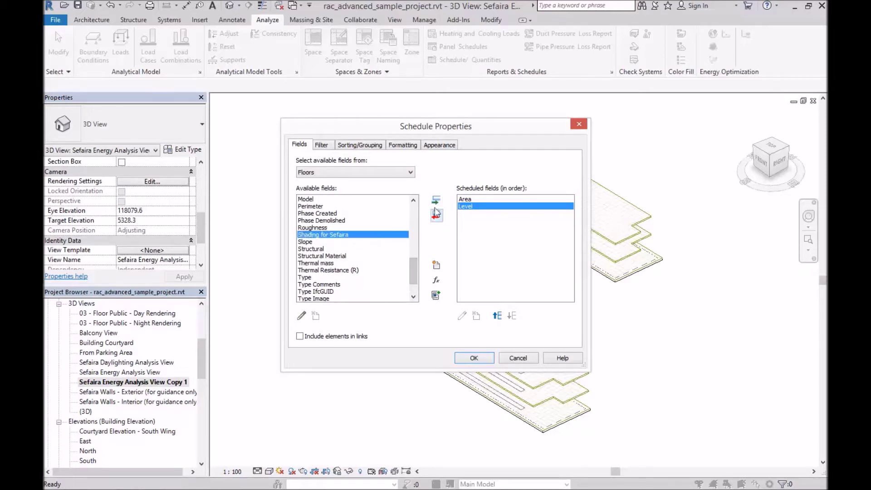
left_click(437, 200)
left_click_drag(413, 261, 421, 248)
left_click(345, 235)
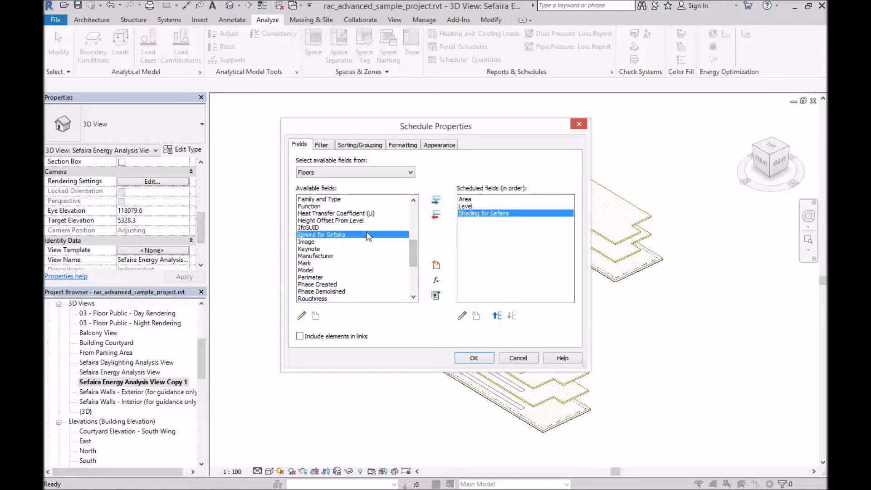
left_click(436, 200)
left_click(474, 358)
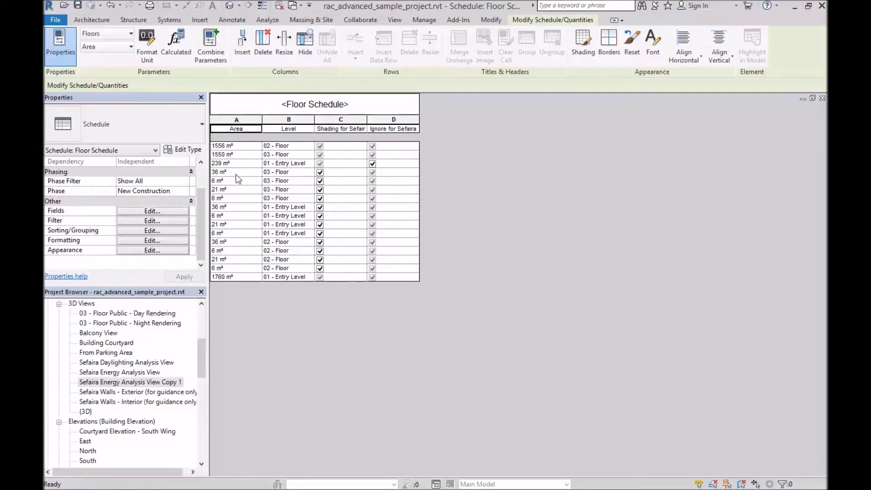
Review the floor schedule rows, comparing the small sunscreen areas and main slabs against their Shading and Ignore for Sefaira settings
left_click(234, 198)
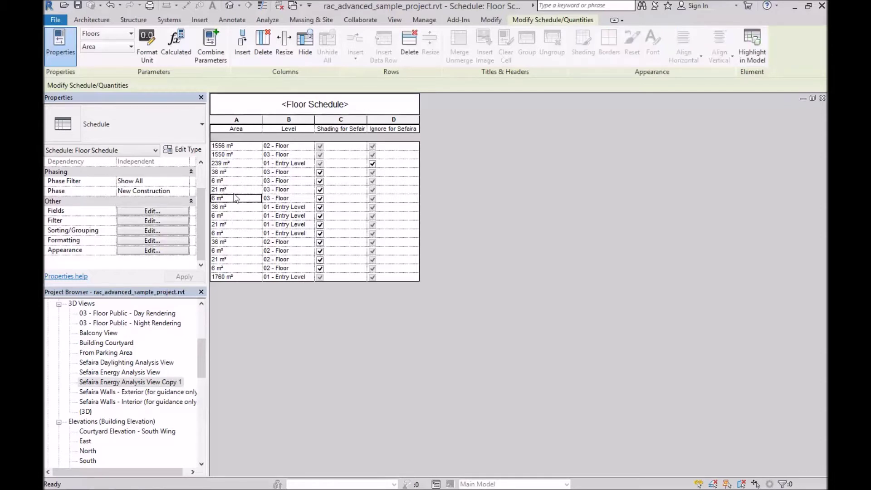
left_click(249, 173)
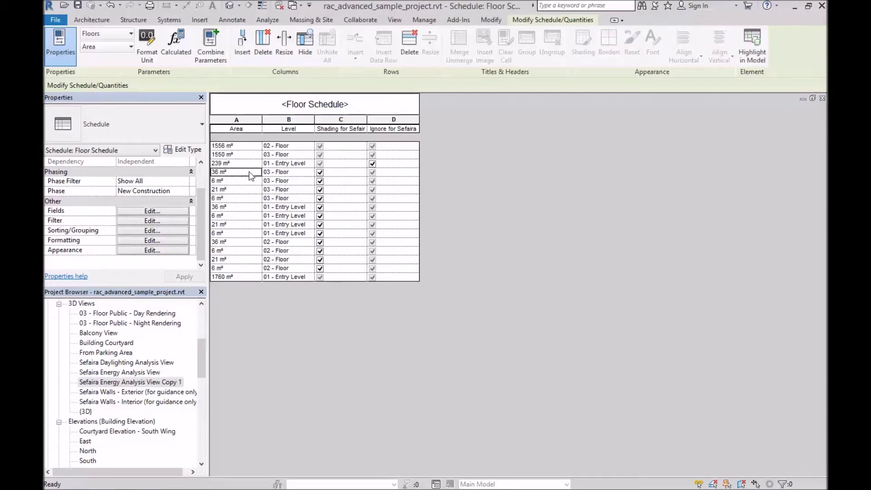
left_click(254, 269, "shift")
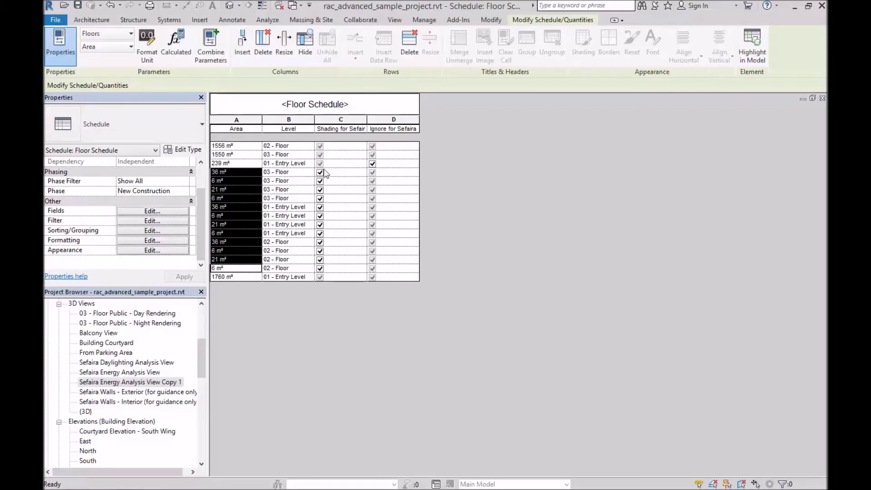
left_click(245, 278)
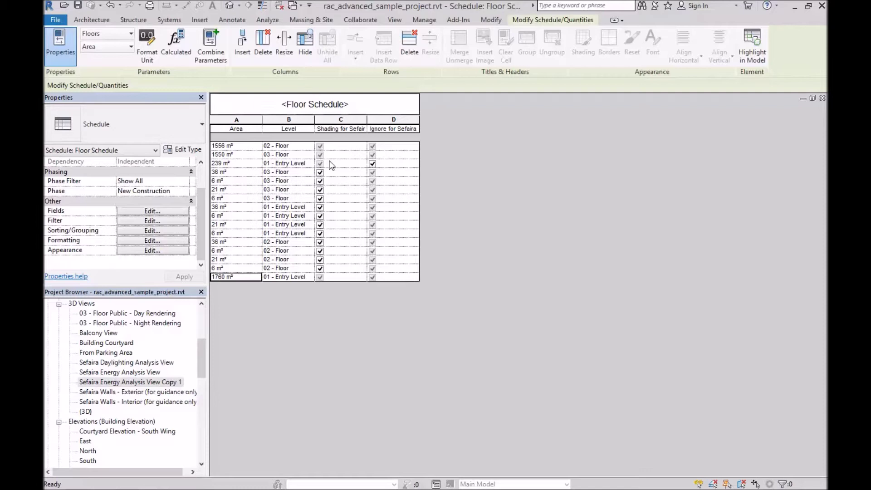
left_click(242, 155)
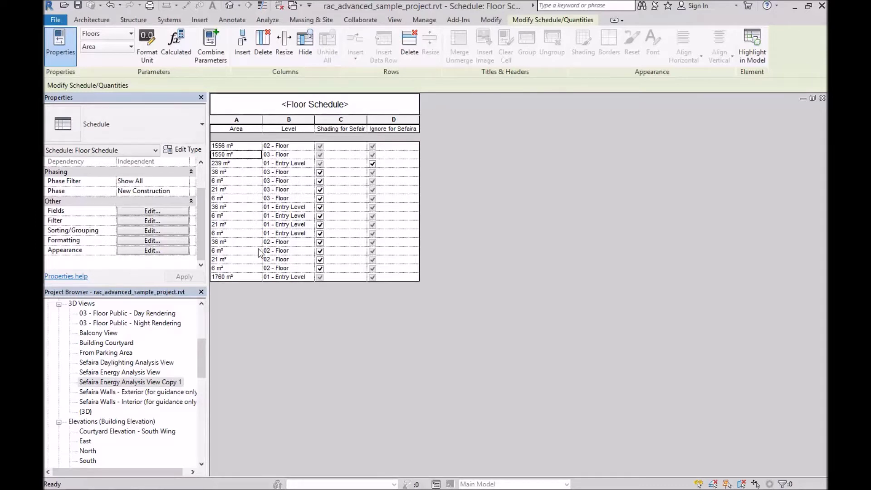
left_click(245, 276)
Open the Sefaira Energy Analysis View, clear the floor selection and inspect the building's long curtain wall facade
double_click(121, 373)
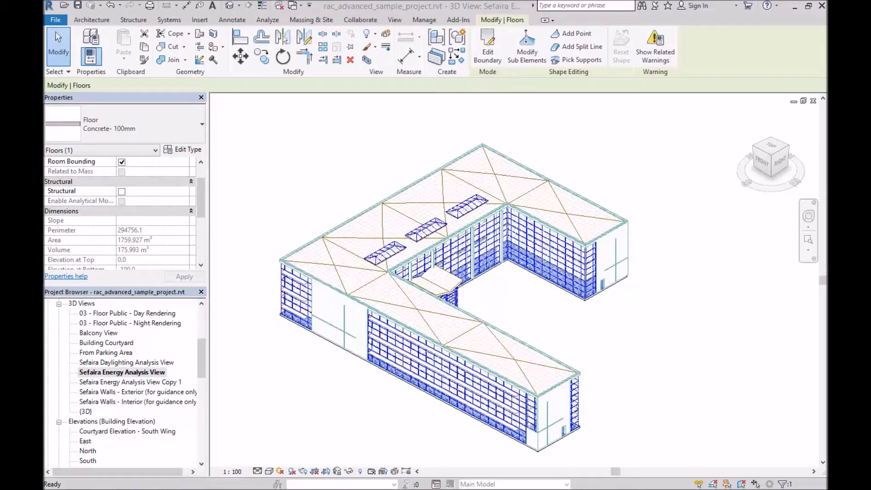
left_click(347, 390)
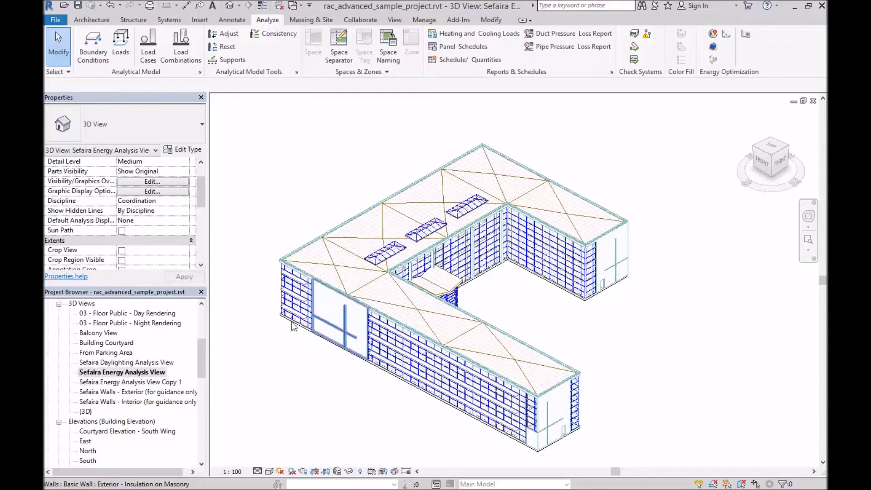
left_click(139, 374)
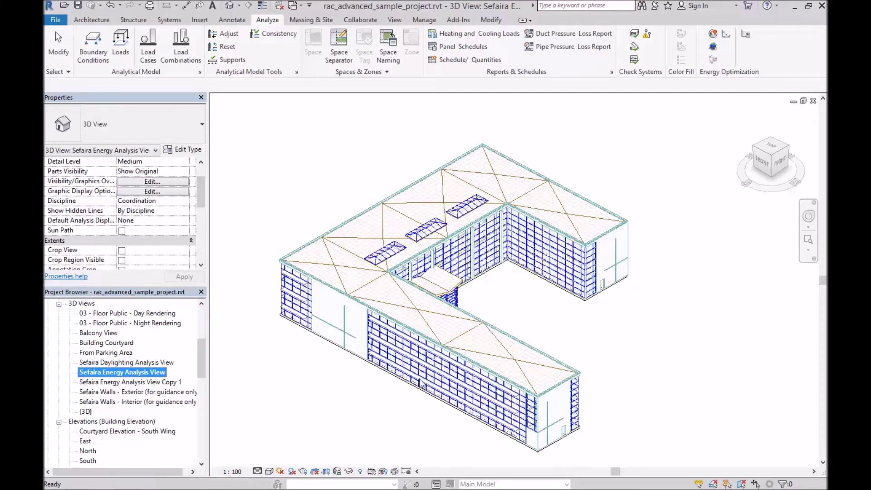
scroll(418, 372, "up", 2)
scroll(413, 377, "down", 3)
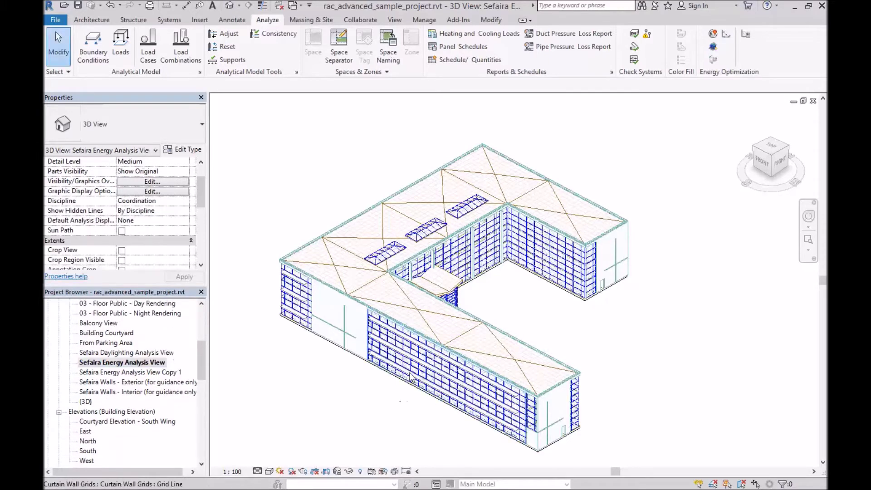
scroll(413, 384, "up", 5)
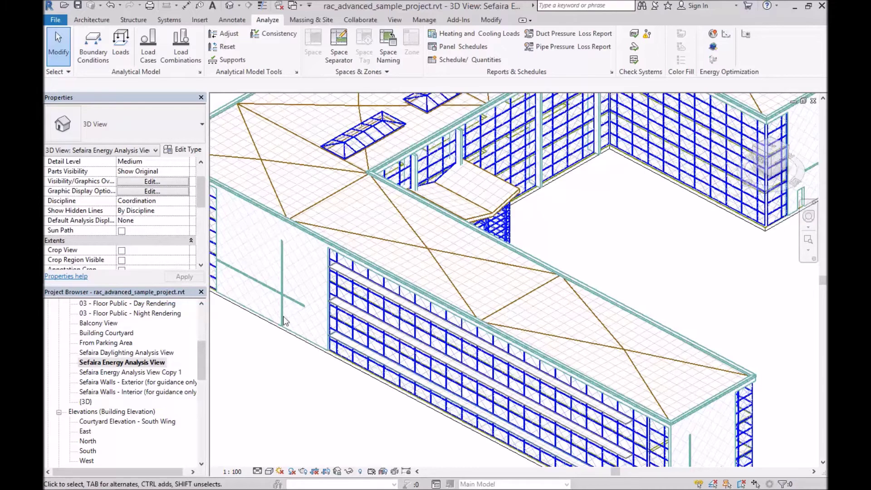
Open the Sefaira Daylighting Analysis View and examine the mullions and panels of the exterior curtain wall up close
left_click(144, 353)
double_click(144, 353)
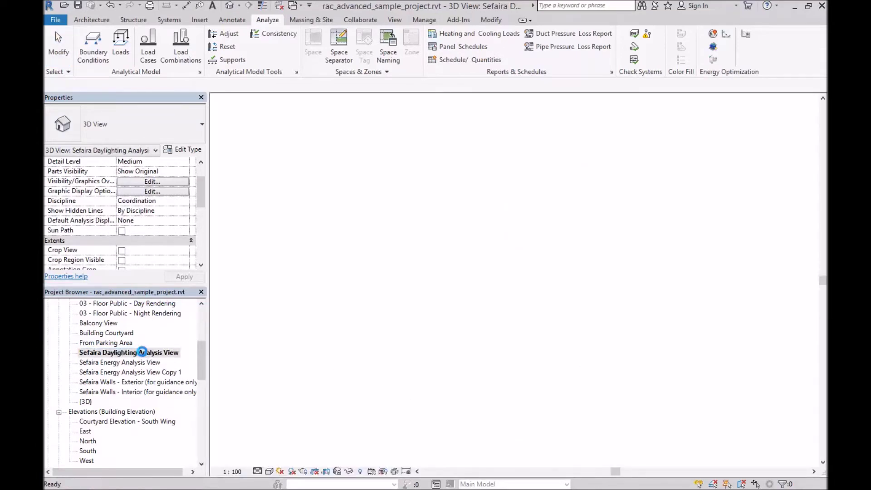
scroll(425, 345, "up", 5)
scroll(425, 345, "up", 8)
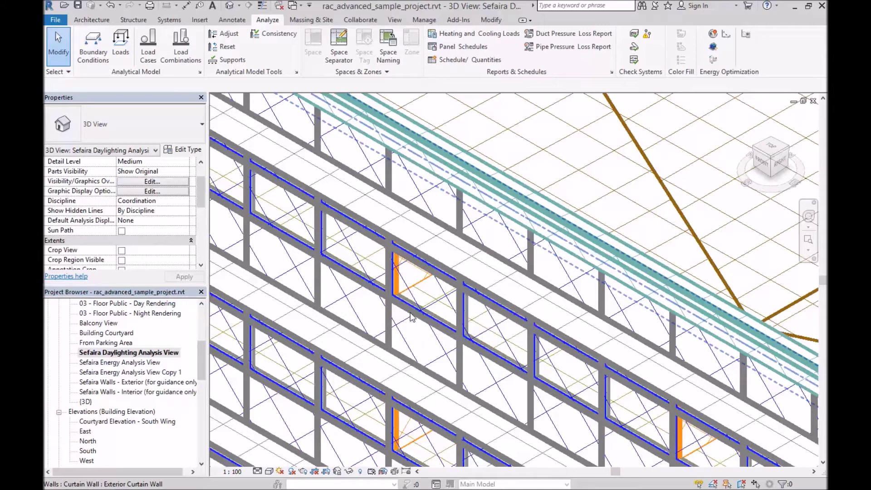
scroll(432, 310, "down", 1)
scroll(432, 309, "down", 3)
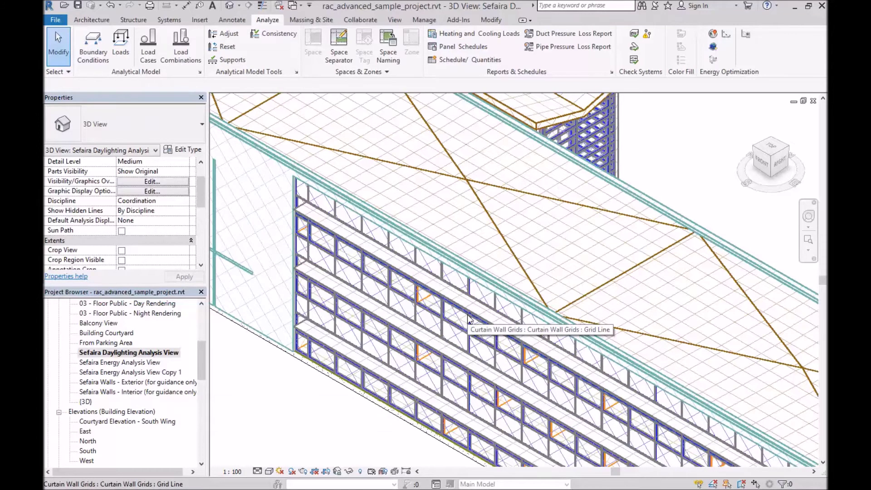
scroll(467, 315, "up", 5)
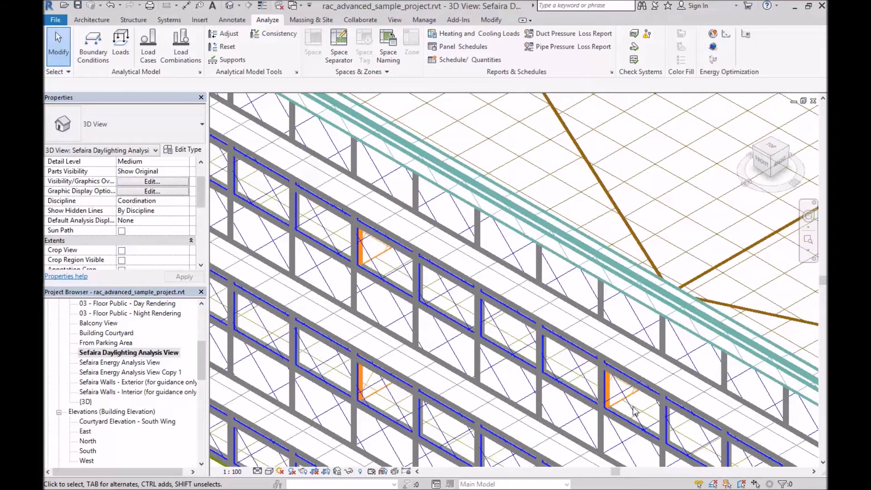
scroll(418, 288, "down", 4)
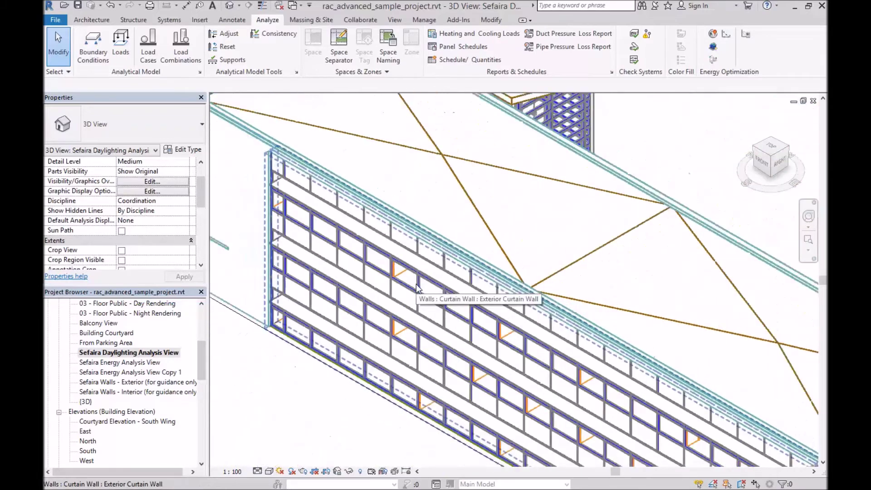
scroll(418, 288, "down", 2)
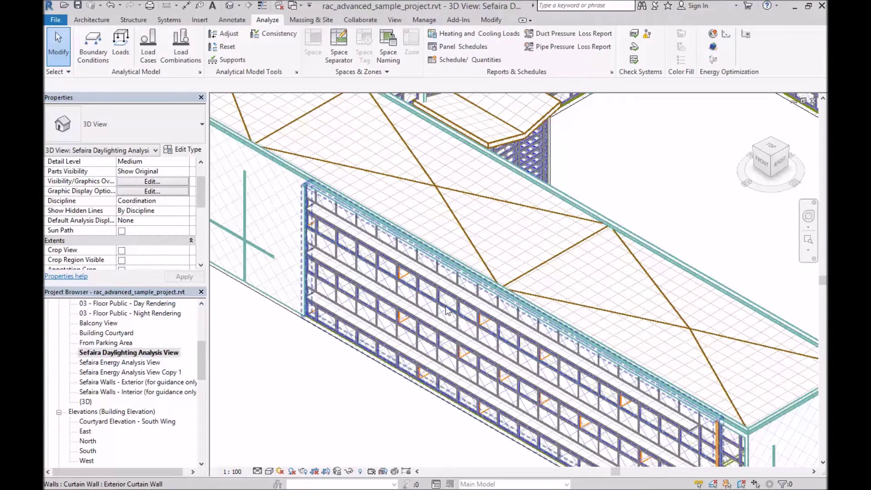
Open the {3D} view and set its visual style to Hidden Line for a close look at the curtain wall mullions
double_click(85, 402)
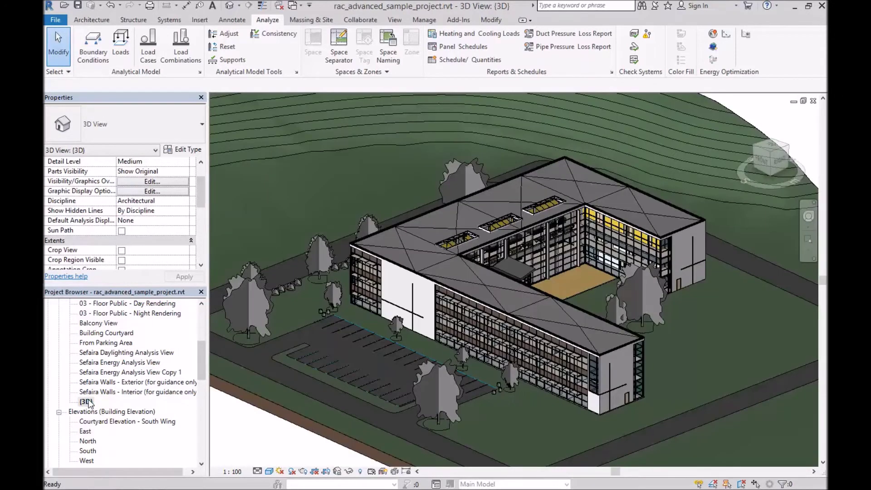
left_click(268, 472)
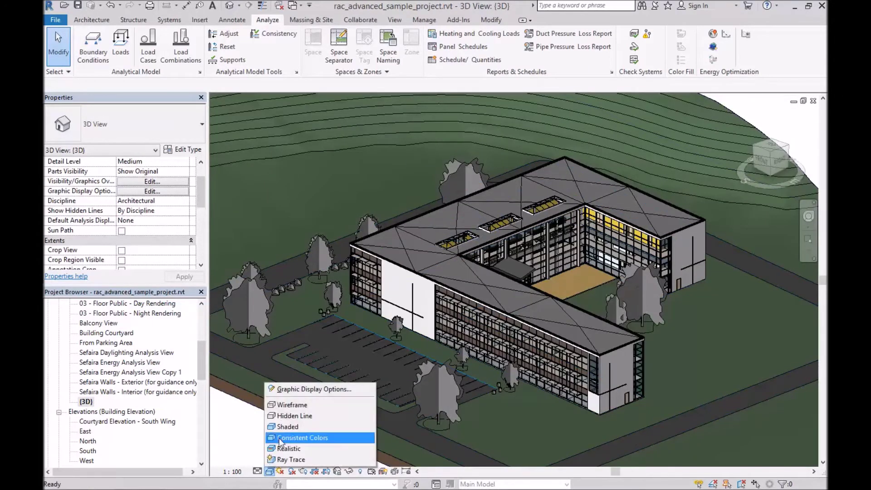
left_click(290, 416)
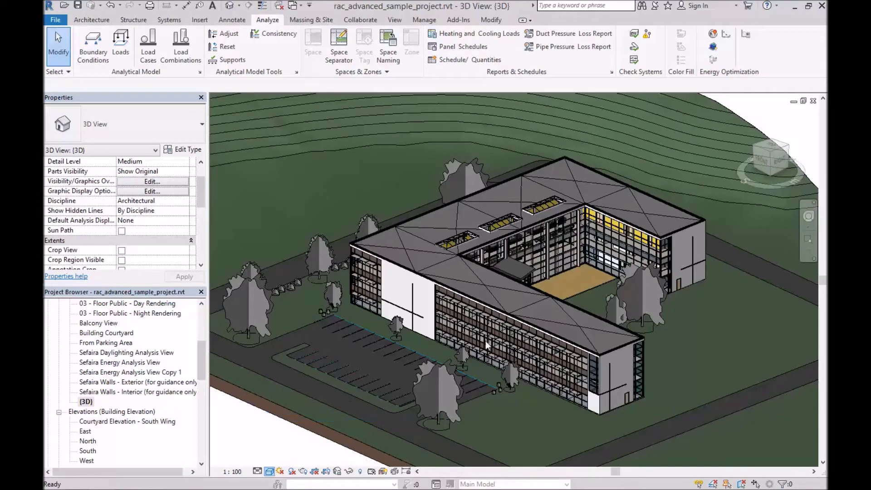
scroll(518, 330, "up", 3)
scroll(504, 333, "up", 6)
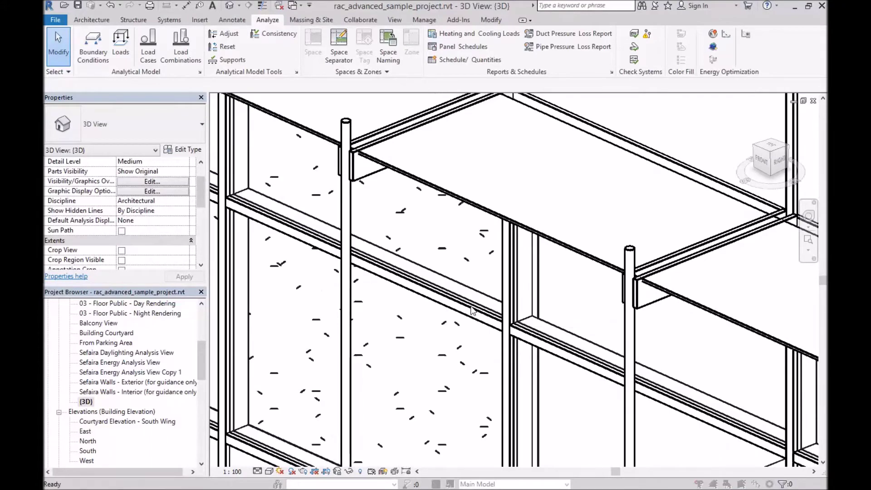
Hide the Curtain Wall Mullions category in the {3D} view and inspect the curtain panels and grid lines
key("v")
key("g")
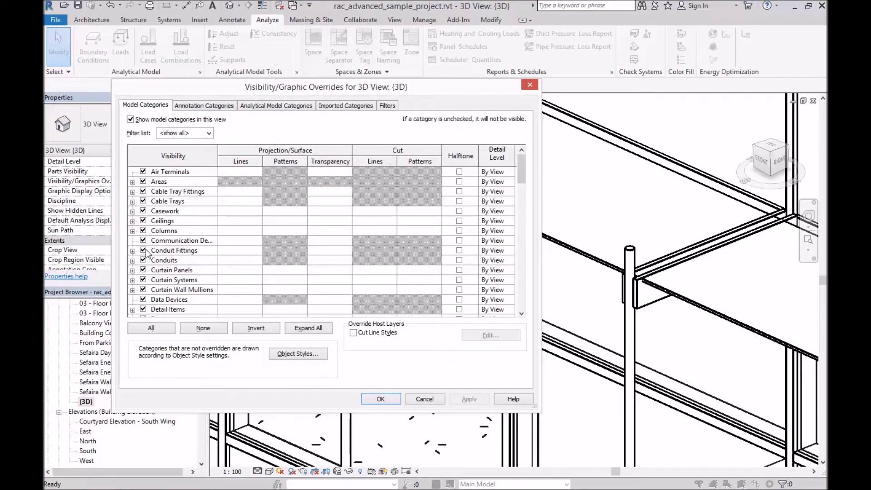
left_click(143, 290)
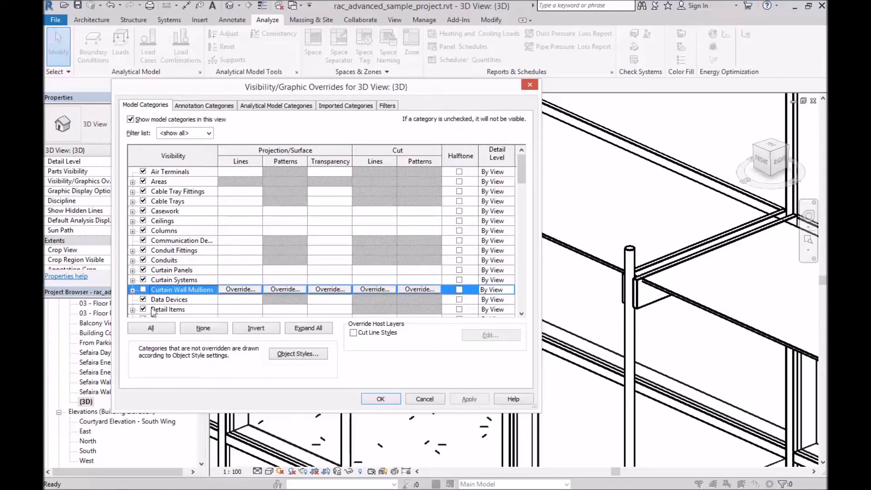
left_click(371, 398)
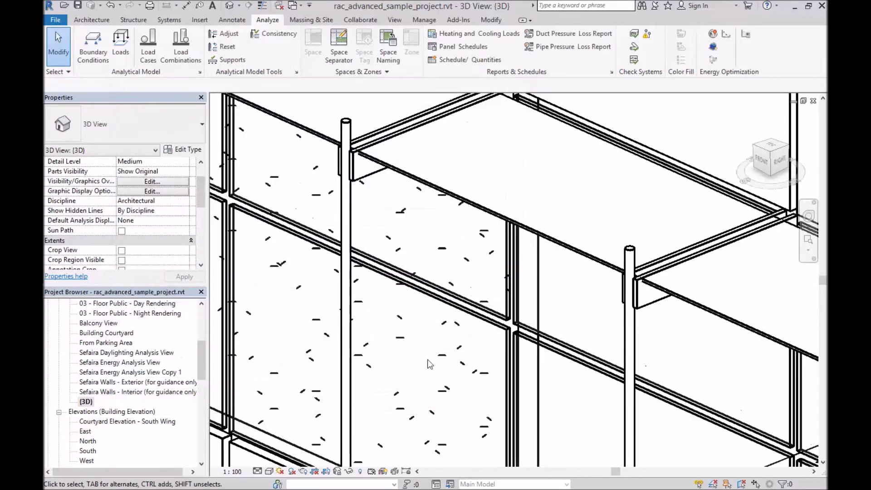
scroll(499, 334, "up", 1)
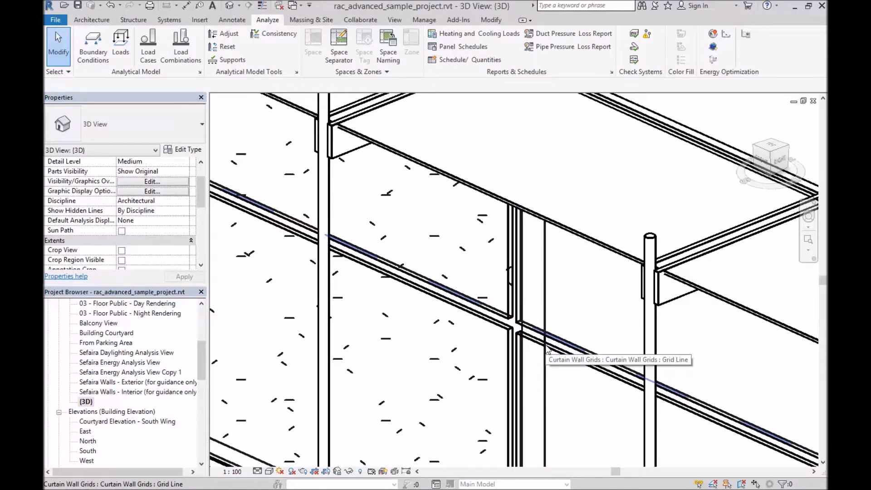
Turn the Curtain Wall Mullions category back on in the {3D} view
key("g")
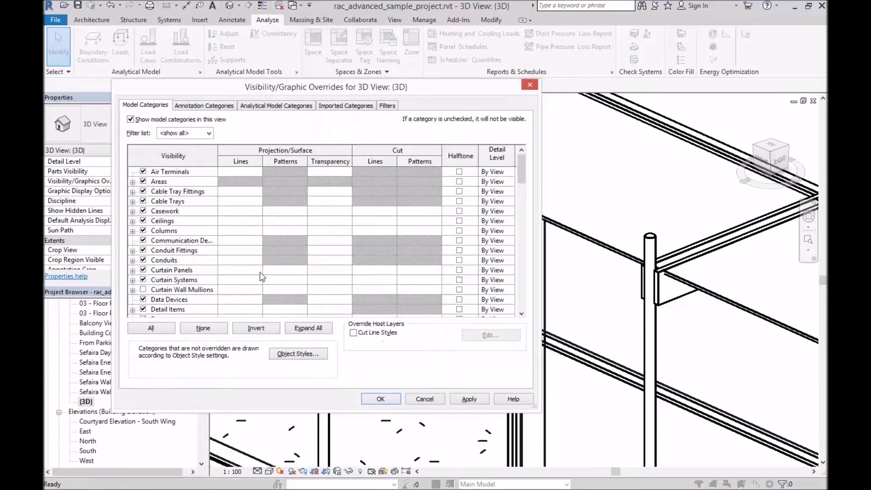
left_click(143, 290)
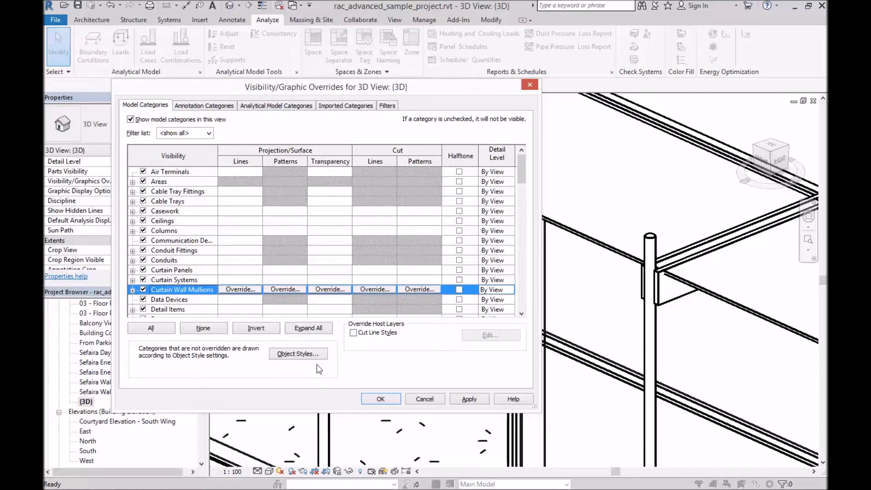
left_click(379, 397)
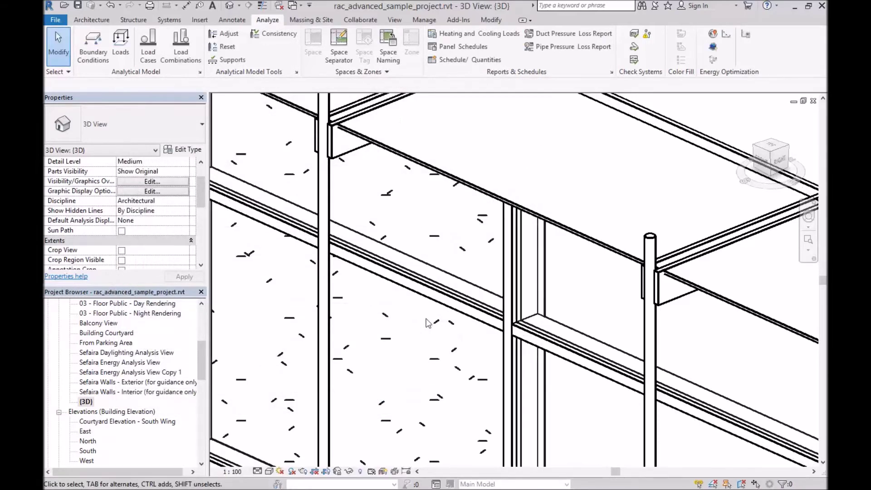
Set the offset of the 50 x 150mm rectangular mullion type to 150, using a horizontal mullion of the curtain wall
left_click(435, 303)
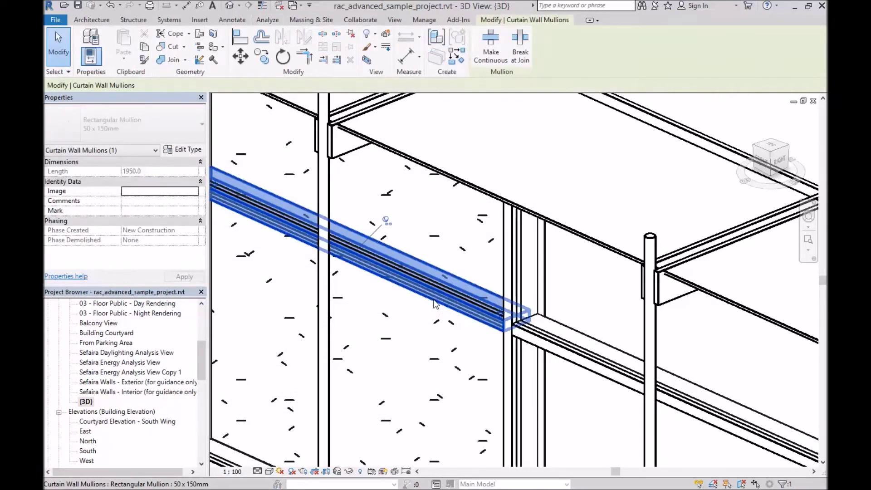
left_click(178, 150)
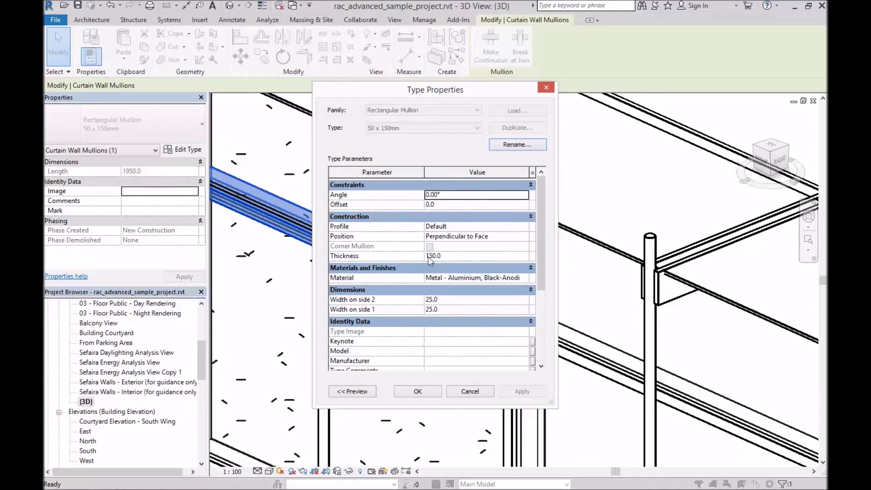
left_click(443, 256)
left_click(440, 205)
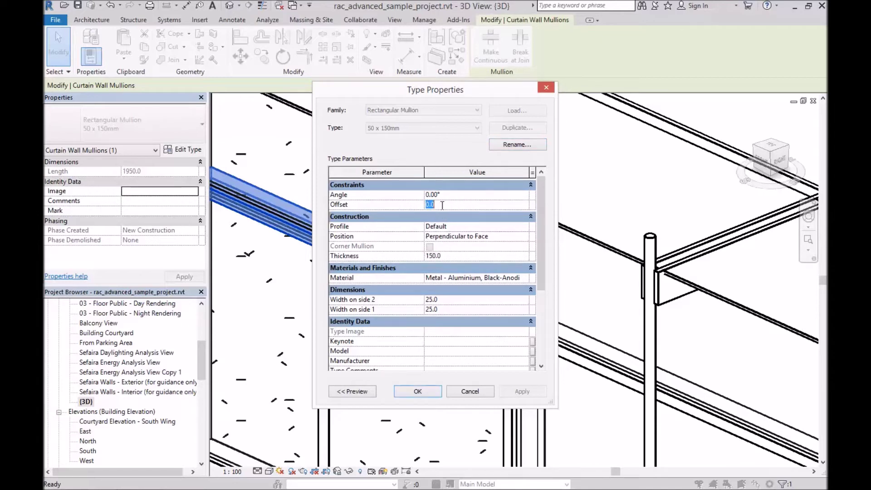
type("150")
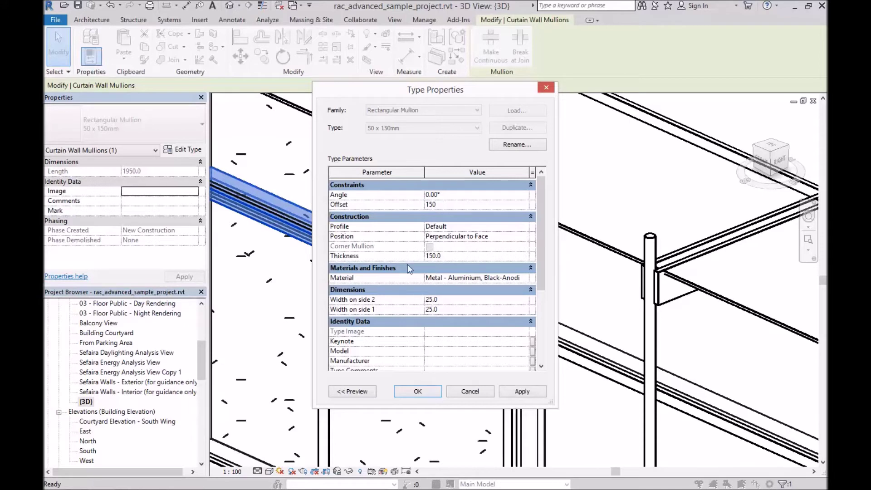
left_click(428, 392)
left_click(428, 391)
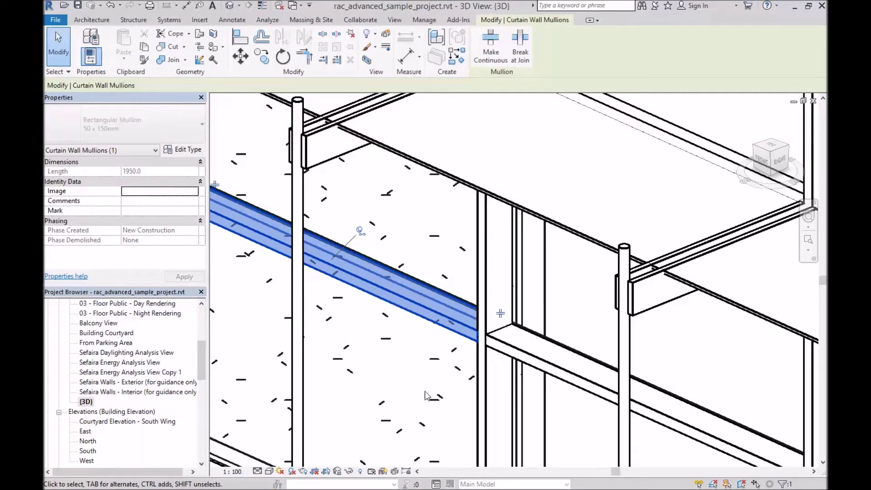
Hide the Curtain Wall Mullions category in the {3D} view
key("v")
key("g")
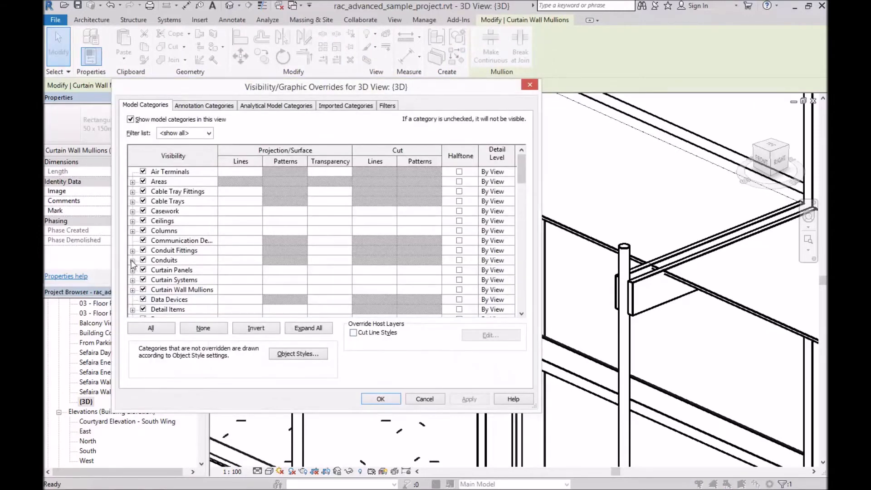
left_click(133, 290)
left_click(132, 289)
left_click(142, 289)
left_click(380, 399)
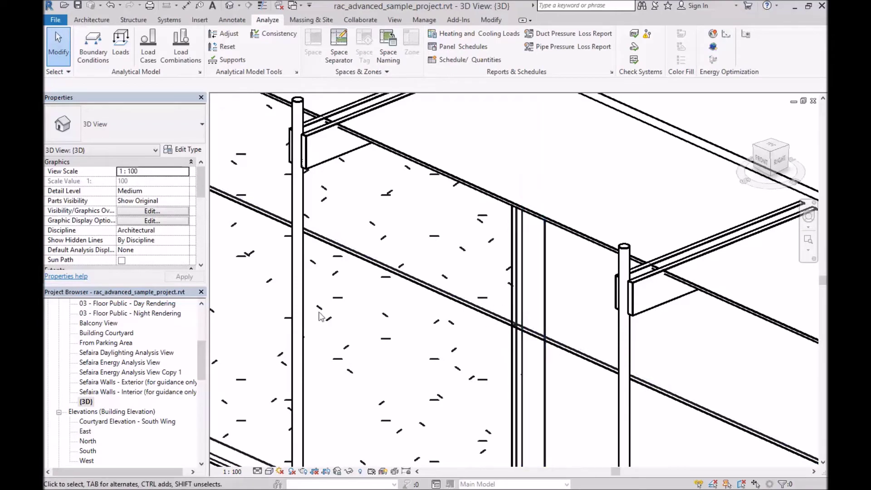
Turn the Curtain Wall Mullions category back on in the {3D} view's visibility overrides
key("v")
key("g")
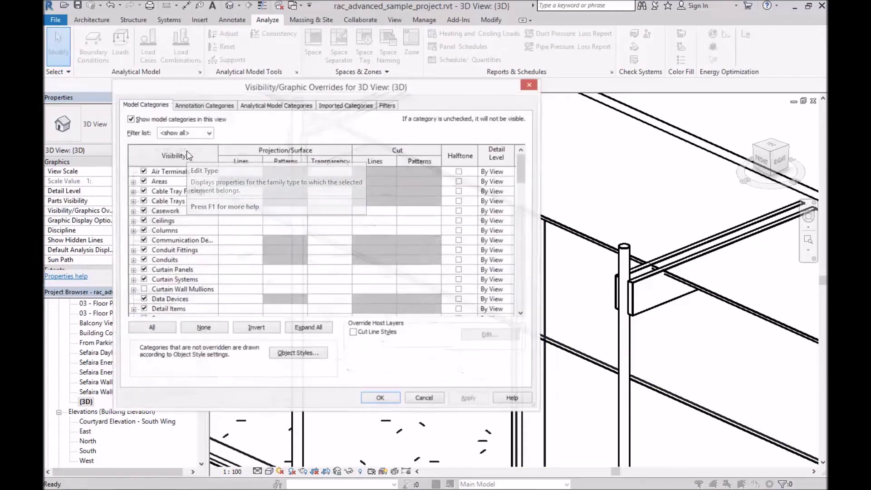
left_click(142, 289)
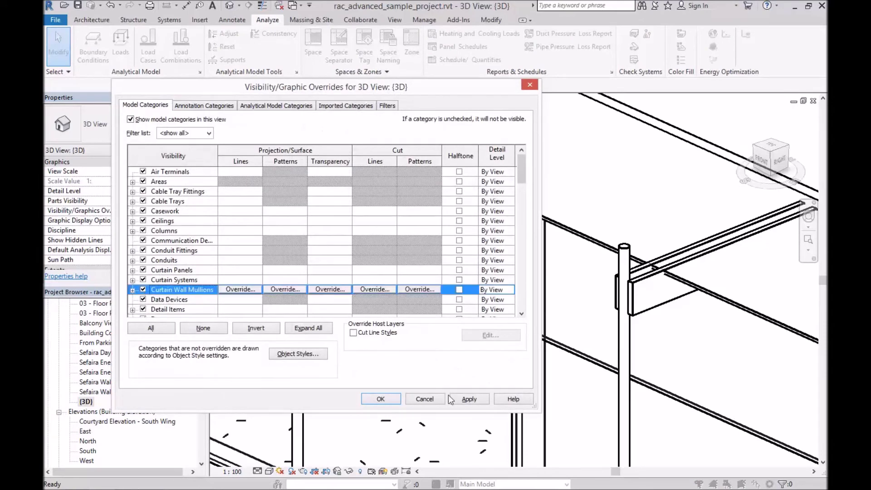
left_click(388, 401)
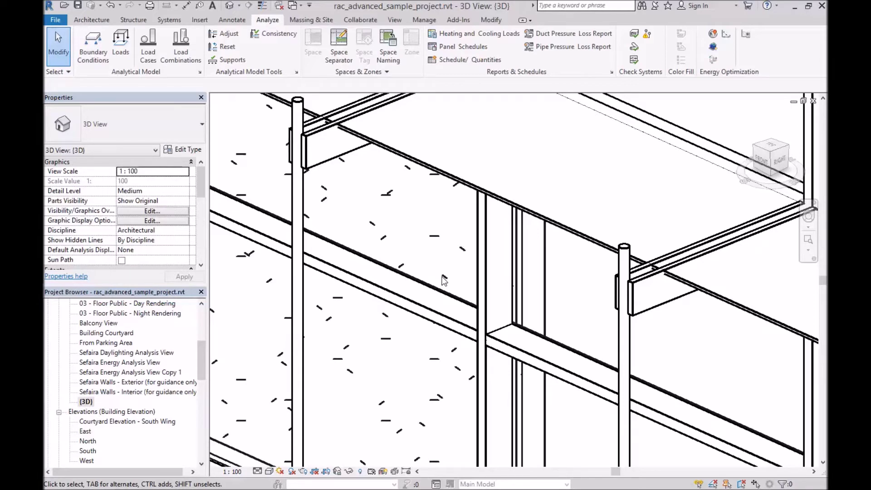
Examine the long curtain wall facade in the {3D} view and compare it with the same facade in the Sefaira Energy Analysis View
scroll(445, 279, "down", 10)
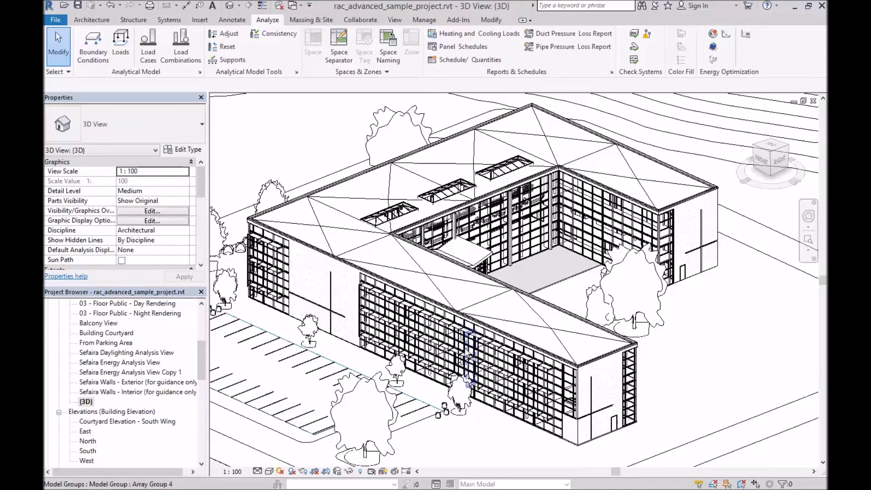
scroll(472, 347, "up", 5)
scroll(472, 346, "up", 3)
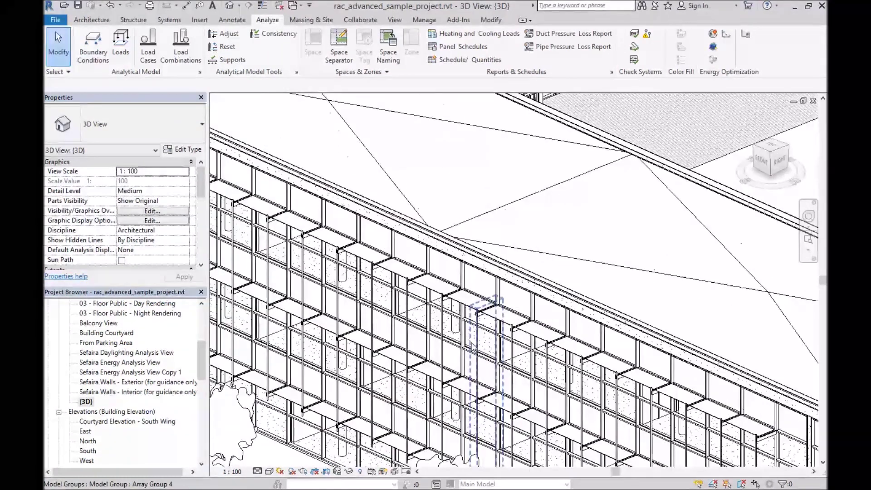
scroll(471, 347, "up", 2)
scroll(472, 347, "up", 1)
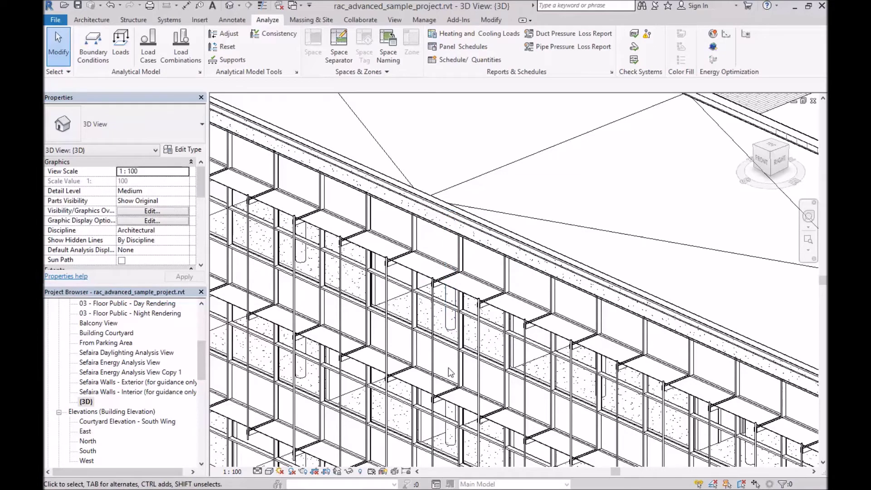
left_click_drag(203, 352, 203, 373)
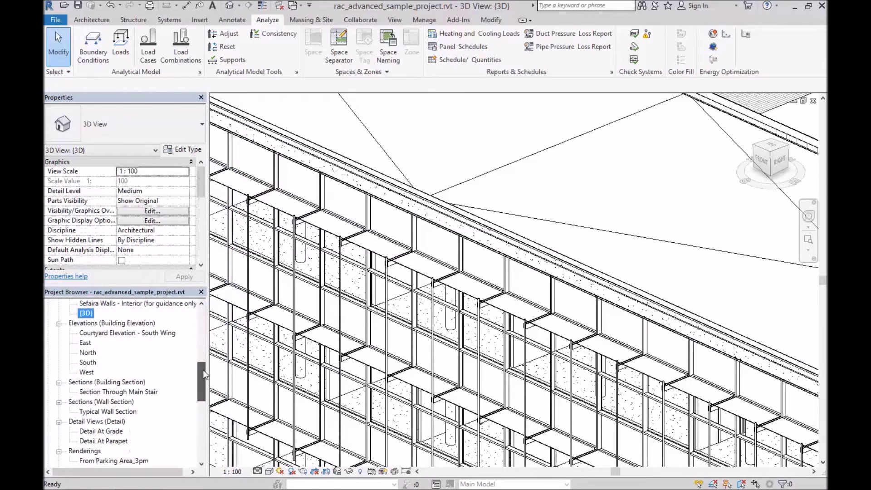
scroll(168, 374, "up", 4)
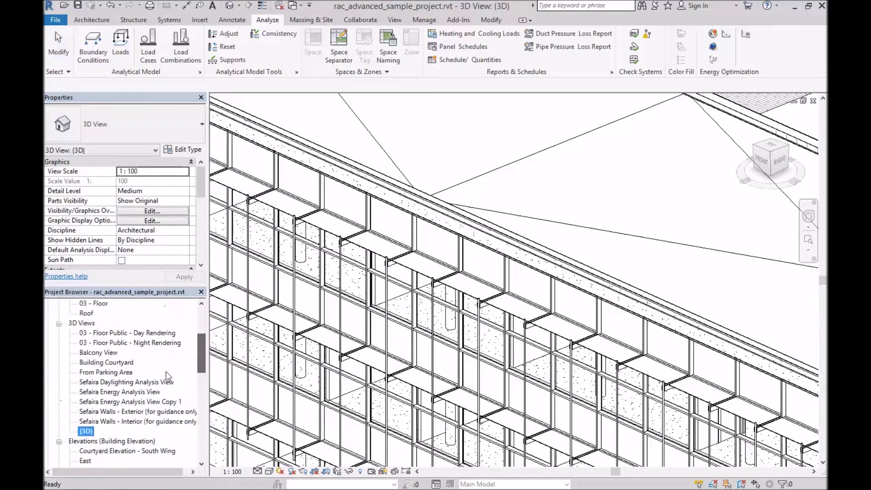
double_click(120, 391)
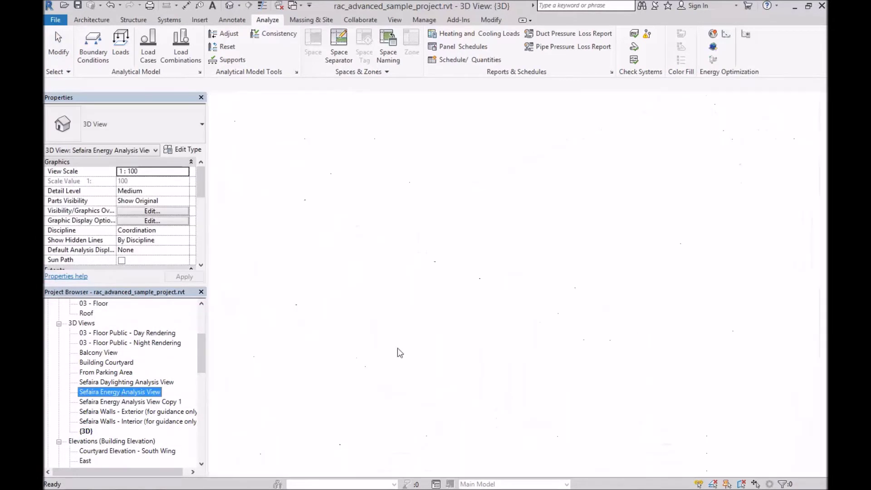
scroll(466, 347, "up", 2)
scroll(468, 352, "up", 3)
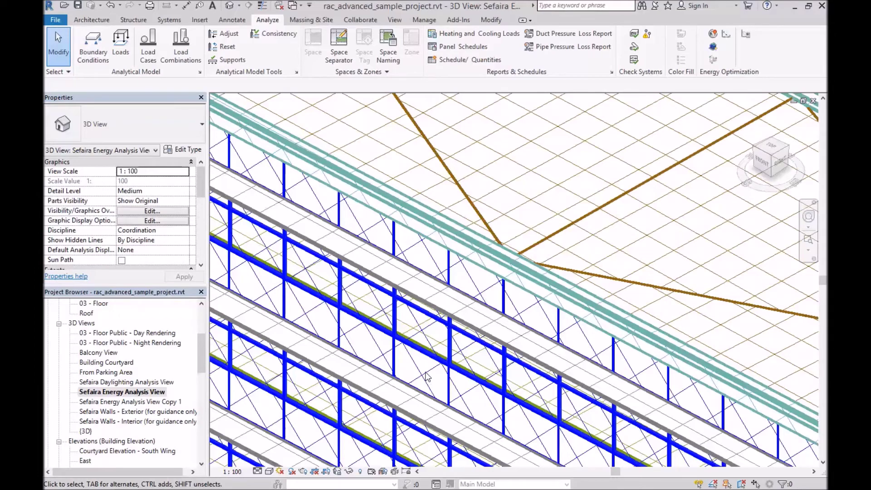
Examine the punched windows on the rear facade in the Sefaira Energy Analysis View, selecting an M_Fixed 0915 x 1220mm window for a close look
scroll(426, 375, "down", 5)
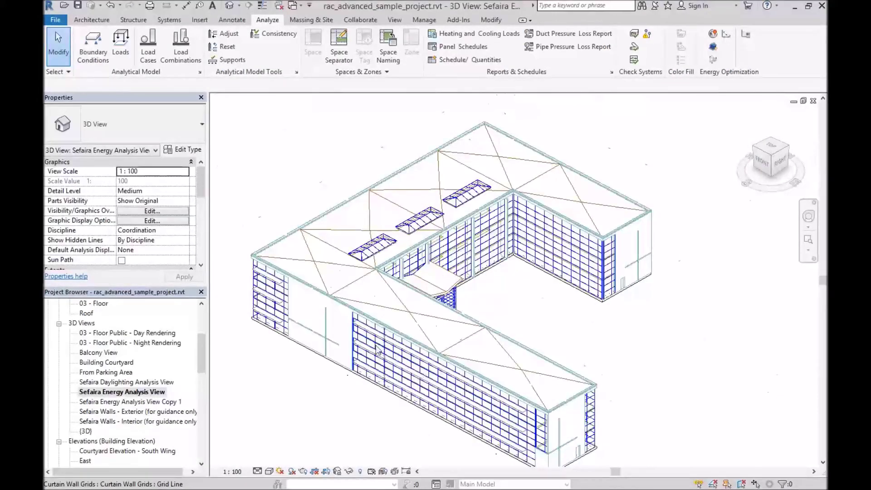
middle_click_drag(233, 258, 451, 433, "shift")
scroll(453, 440, "up", 6)
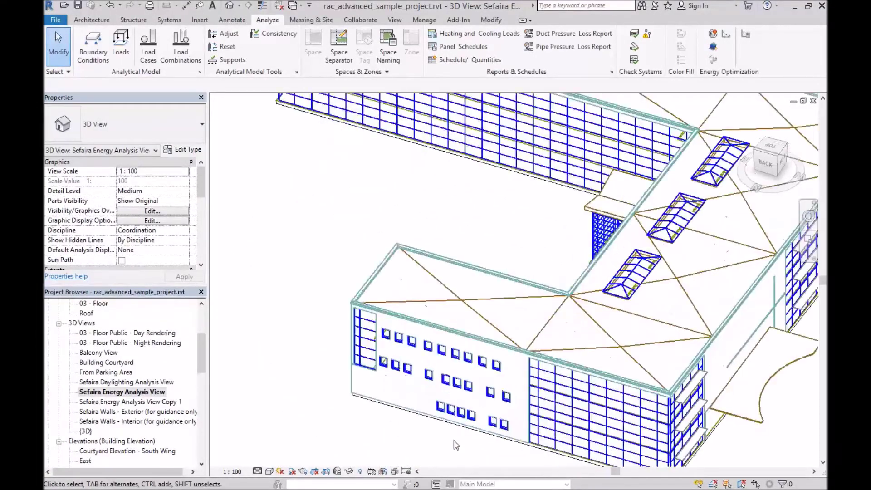
scroll(447, 308, "up", 4)
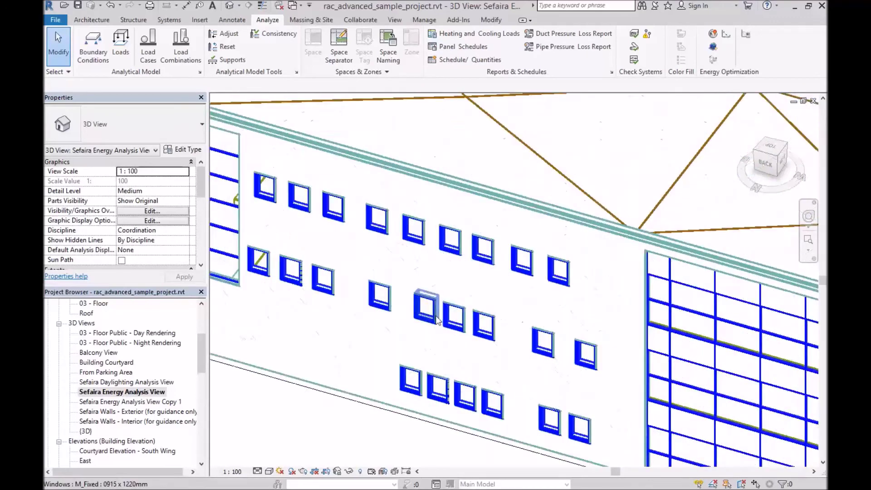
left_click(426, 319)
scroll(426, 319, "up", 3)
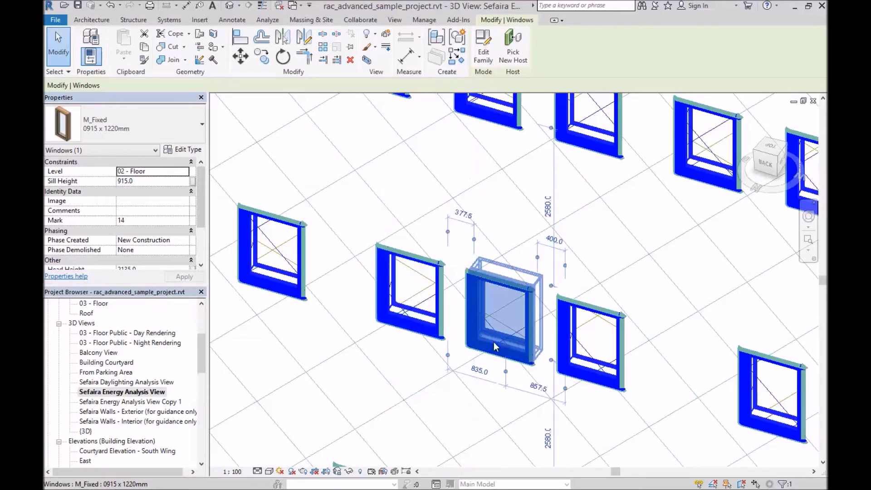
left_click(417, 337)
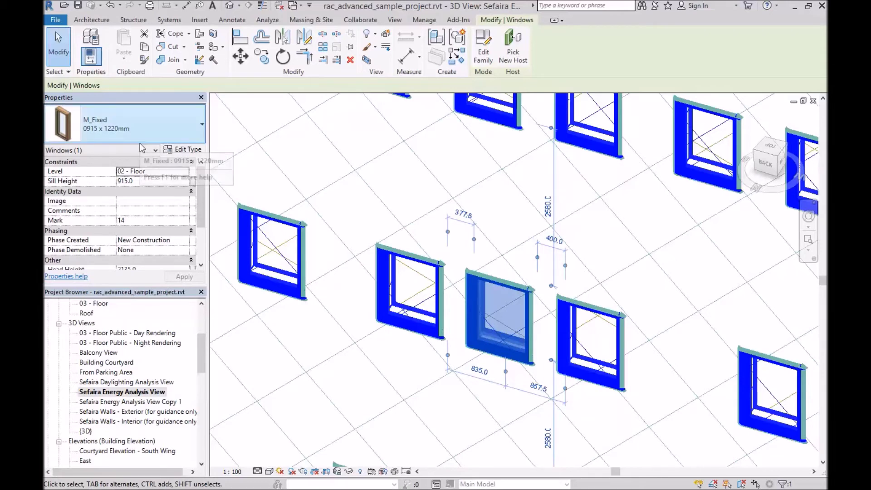
scroll(220, 300, "down", 8)
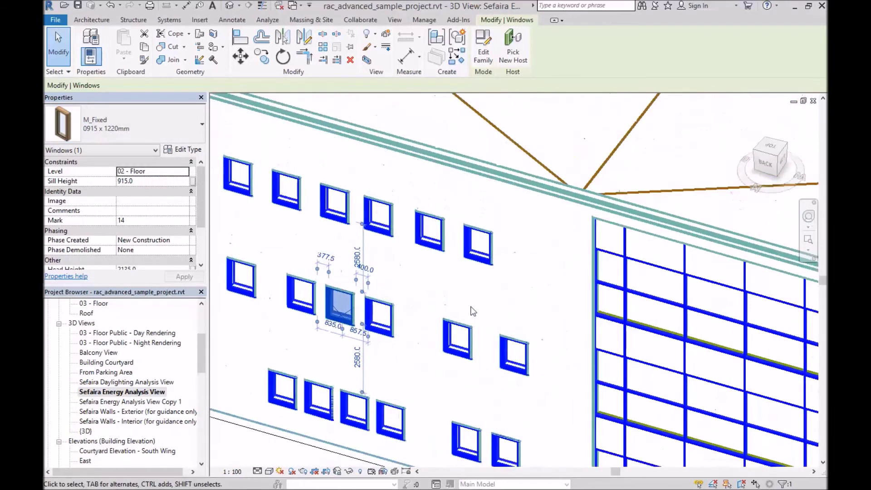
scroll(269, 266, "up", 2)
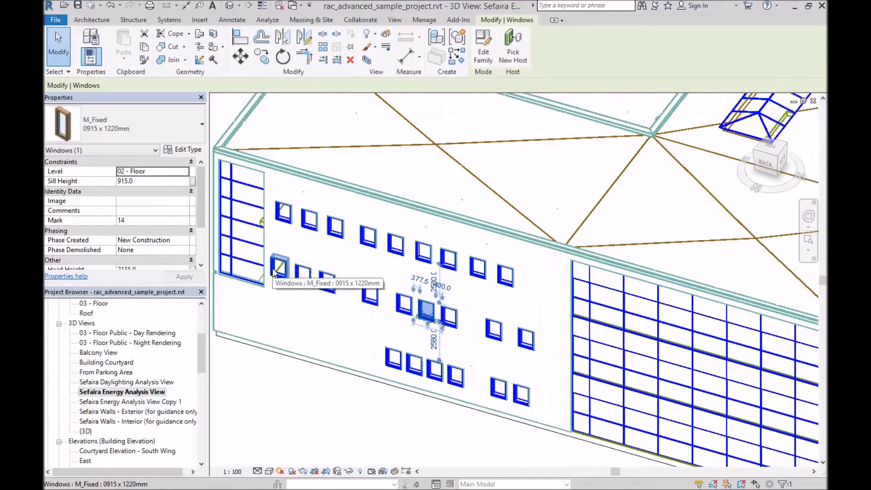
left_click(255, 362)
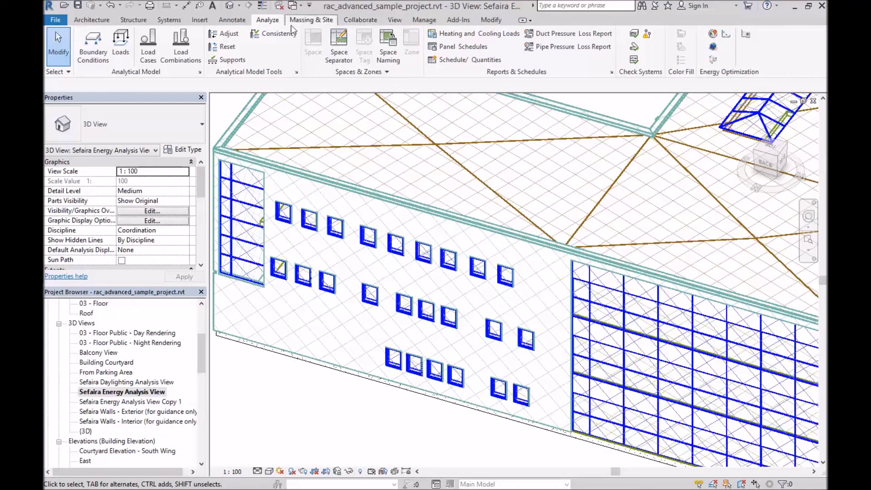
Load the window family Sefaira_Fixed.rfa from the Downloads folder into the project
left_click(199, 23)
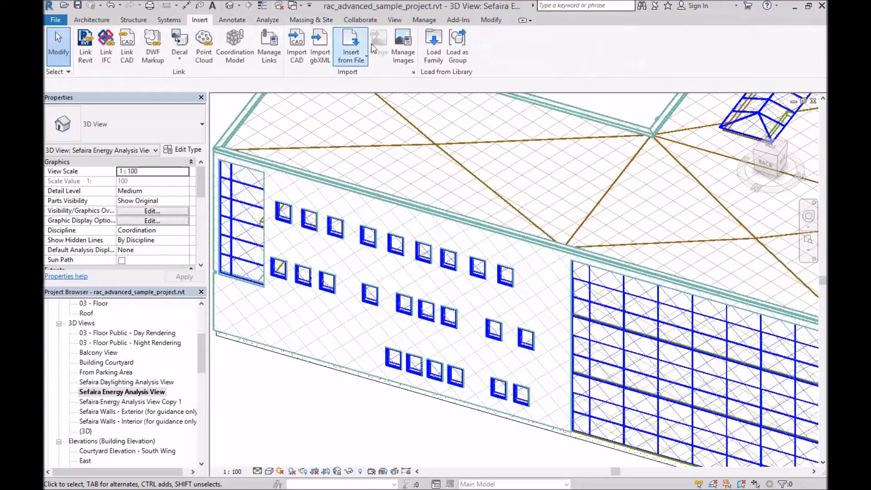
left_click(434, 46)
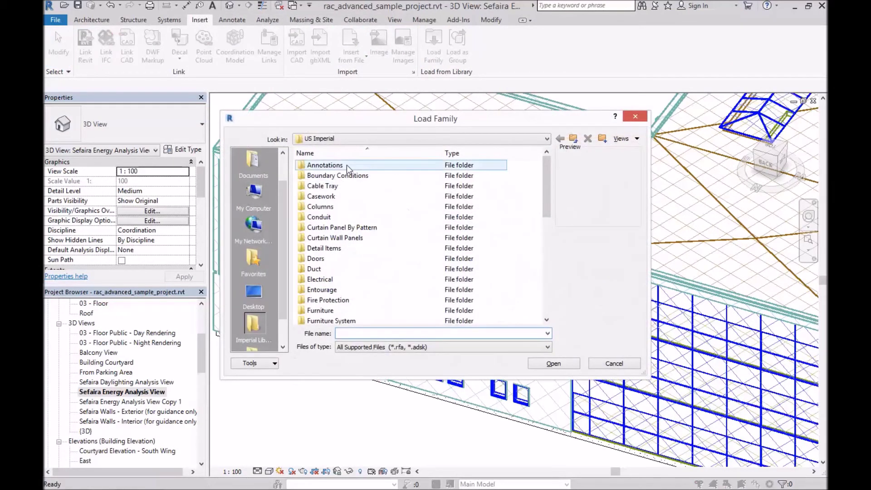
left_click(254, 194)
double_click(323, 199)
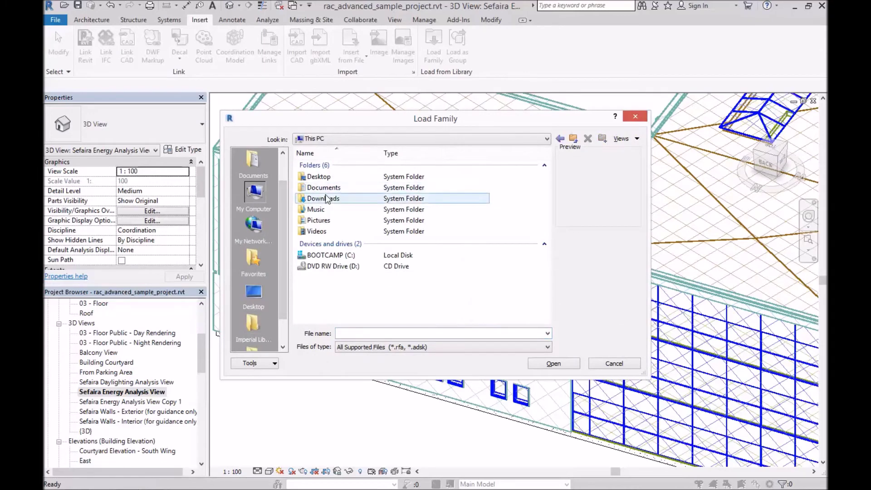
left_click(327, 239)
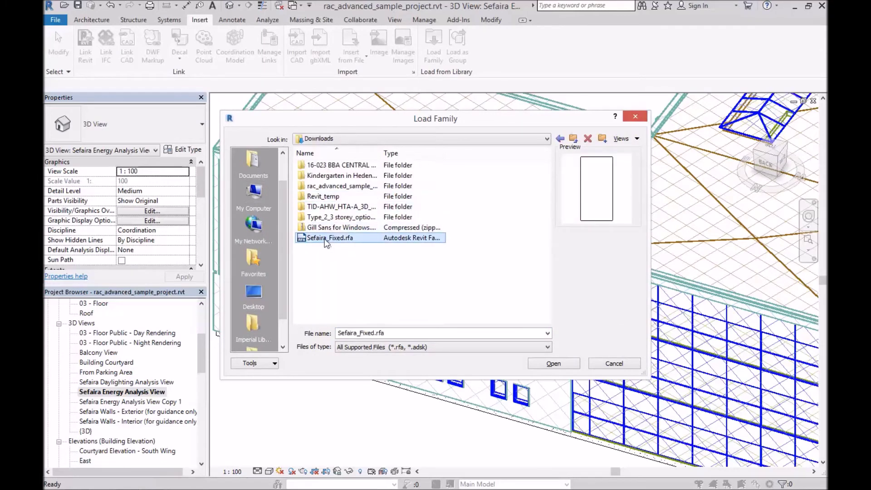
left_click(553, 363)
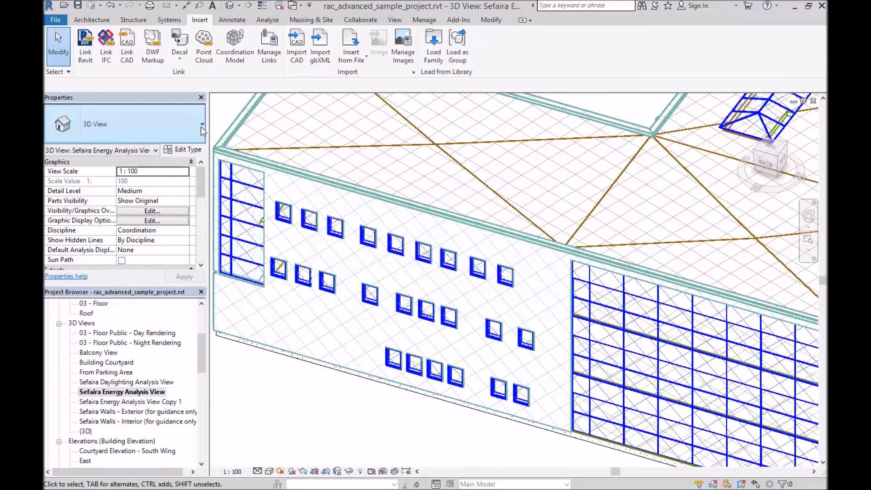
Change all M_Fixed 0915 x 1220mm windows in the entire project to the Sefaira_Fixed 36" x 48" type
left_click(285, 220)
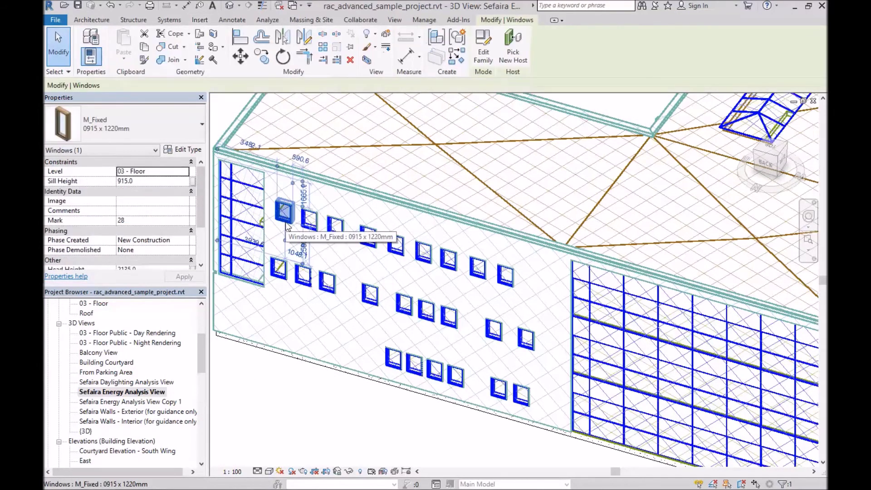
right_click(285, 220)
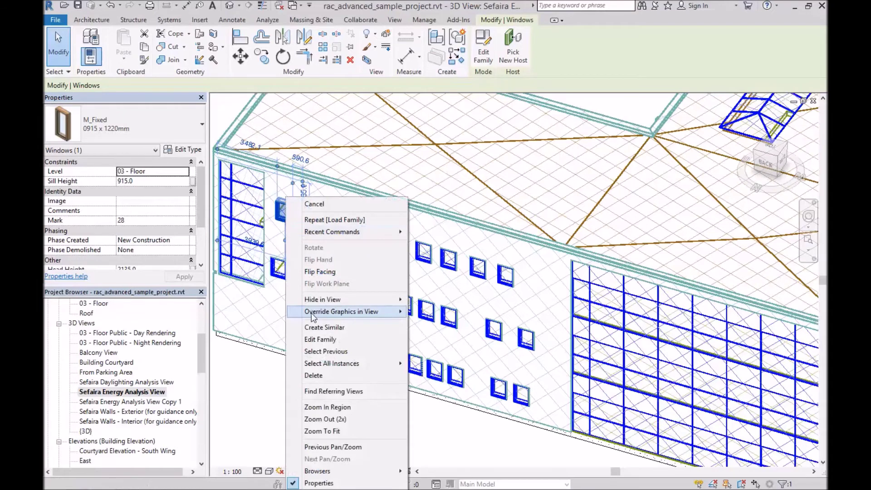
mouse_move(346, 366)
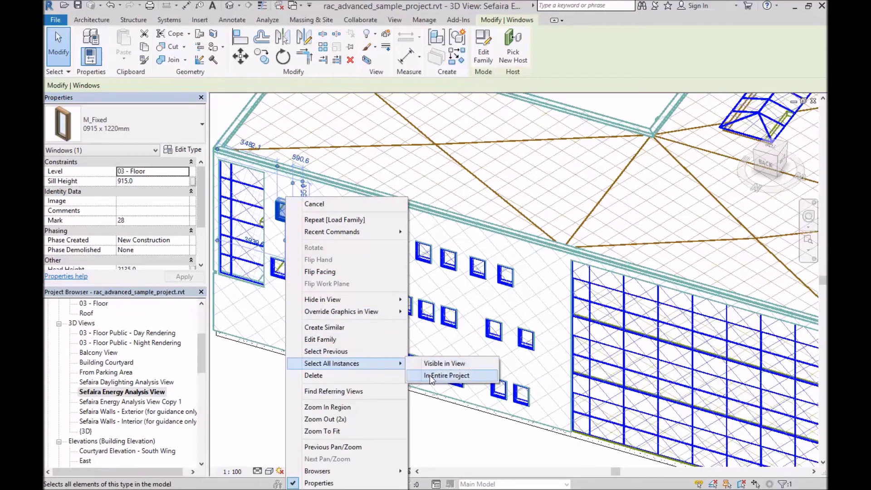
left_click(429, 375)
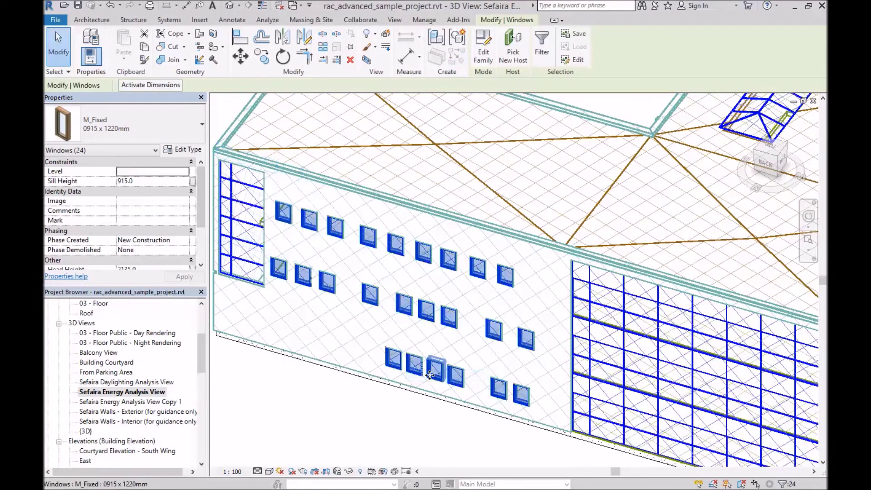
left_click(195, 134)
scroll(176, 240, "down", 5)
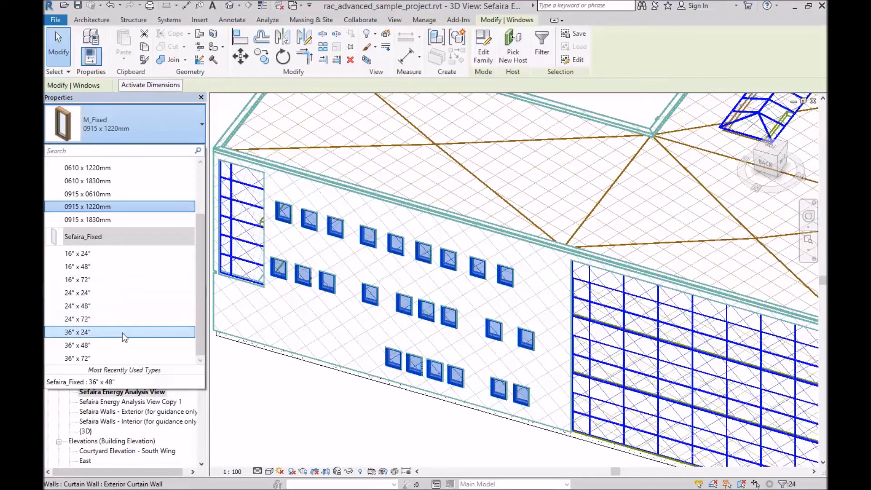
left_click(97, 346)
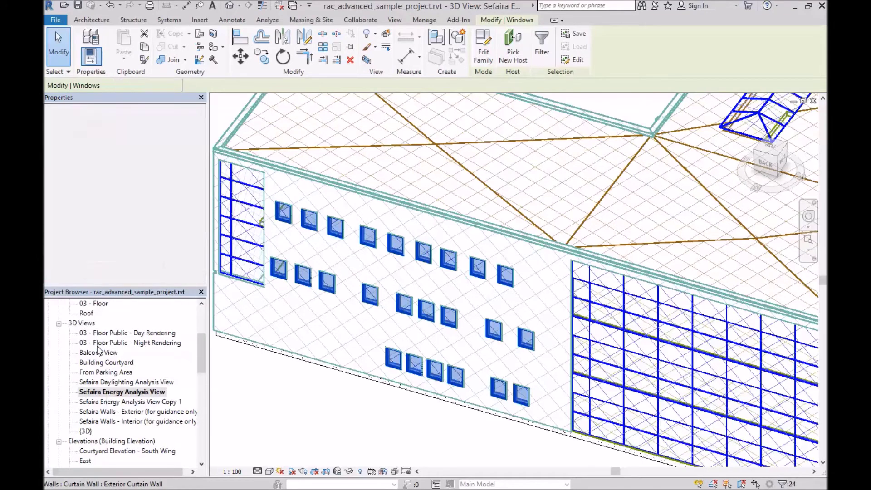
left_click(327, 411)
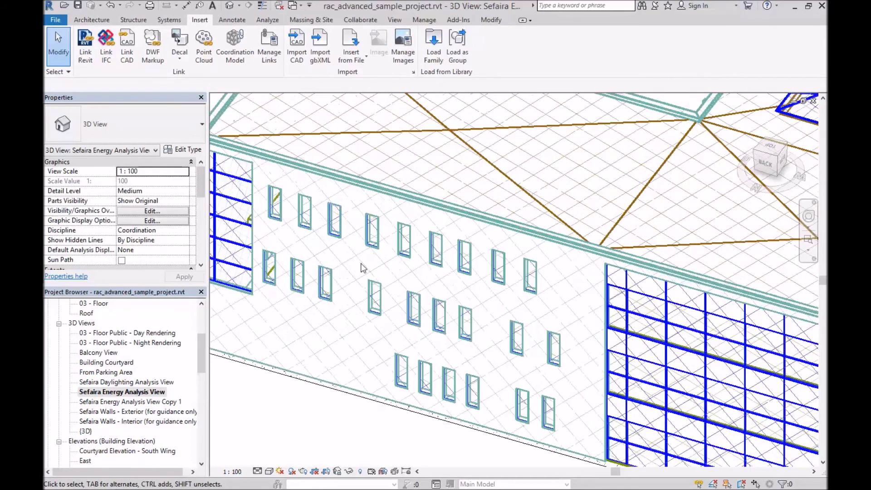
Select one of the replaced Sefaira_Fixed windows in the middle row and examine its frame and glazing up close
scroll(375, 304, "up", 2)
scroll(376, 304, "up", 5)
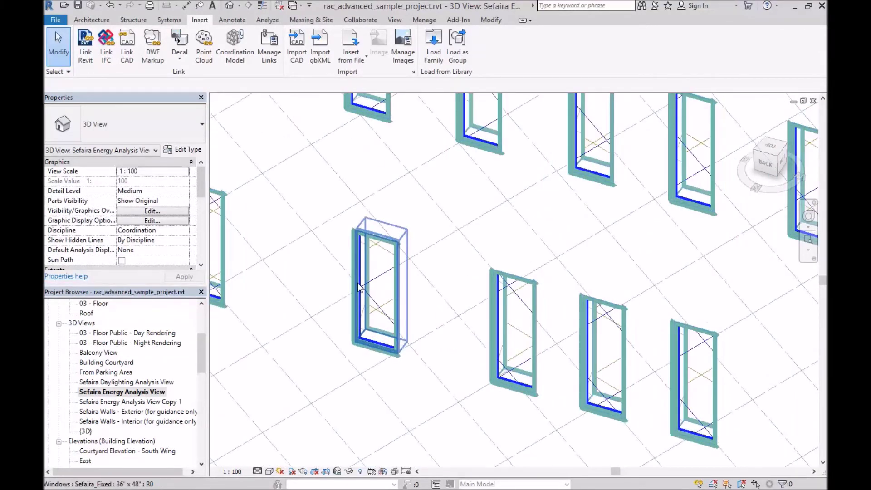
left_click(358, 286)
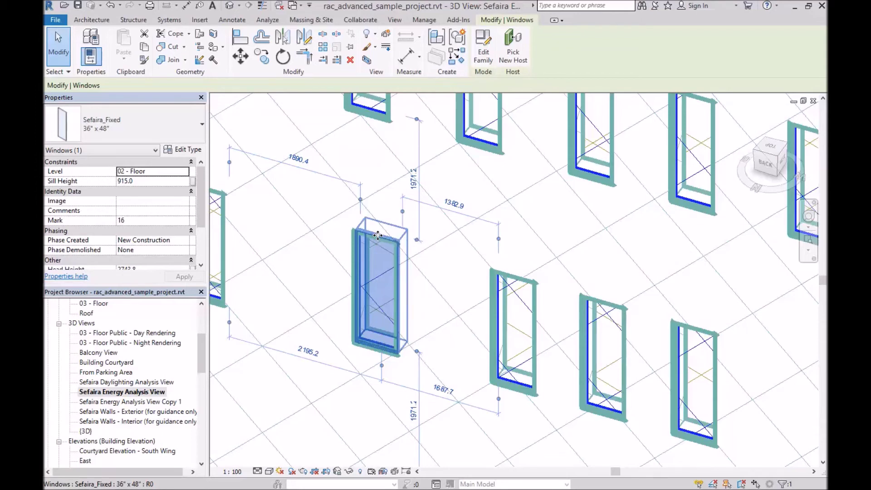
scroll(378, 235, "down", 8)
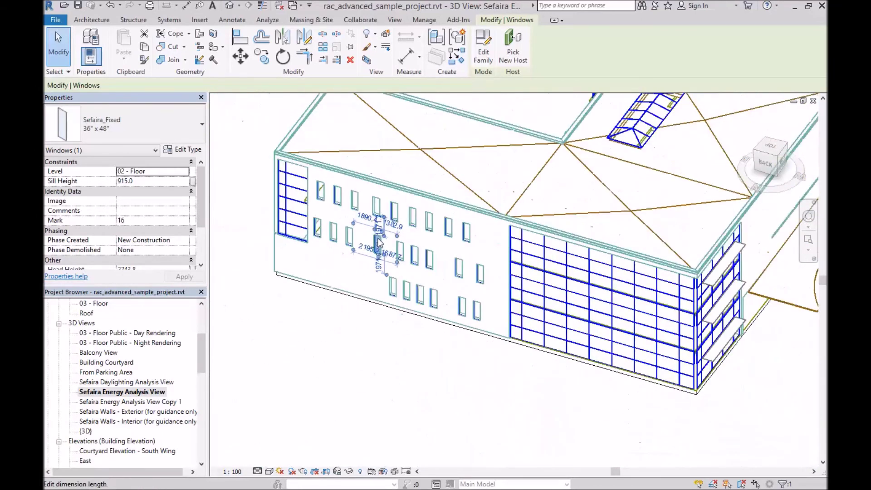
Examine the horizontal shading on the long curtain wall facade, selecting the uppermost Metal Sunscreen floor to check its properties
scroll(378, 242, "down", 3)
left_click(384, 314)
middle_click_drag(385, 314, 457, 343, "shift")
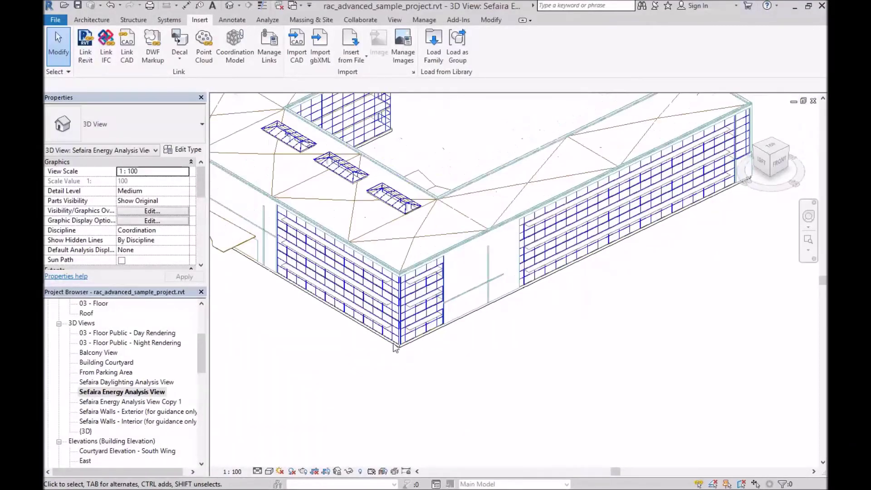
scroll(586, 200, "up", 5)
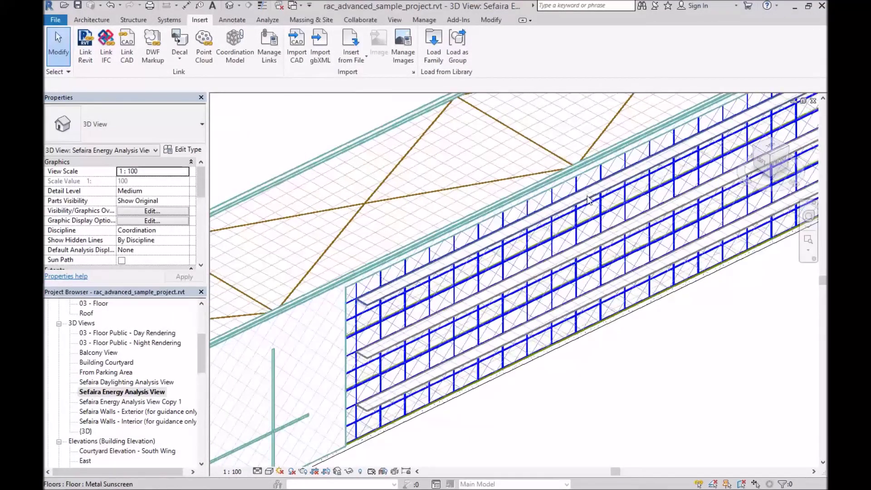
left_click(588, 201)
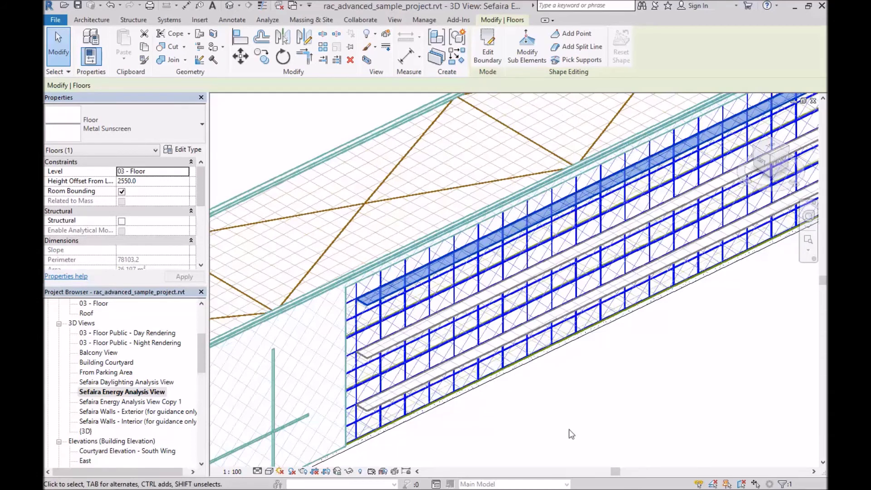
key("Escape")
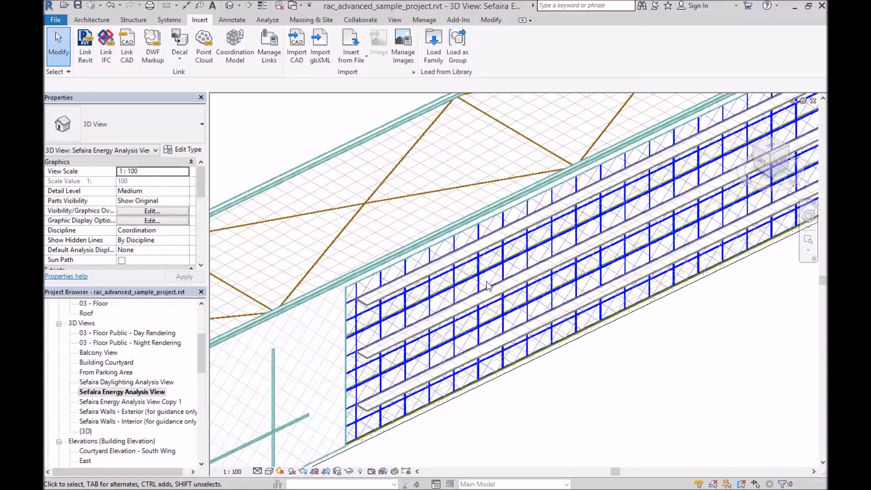
Inspect the rest of the sunscreened facade and review the whole building from its front corner in the Sefaira Energy Analysis View
middle_click_drag(502, 405, 413, 336)
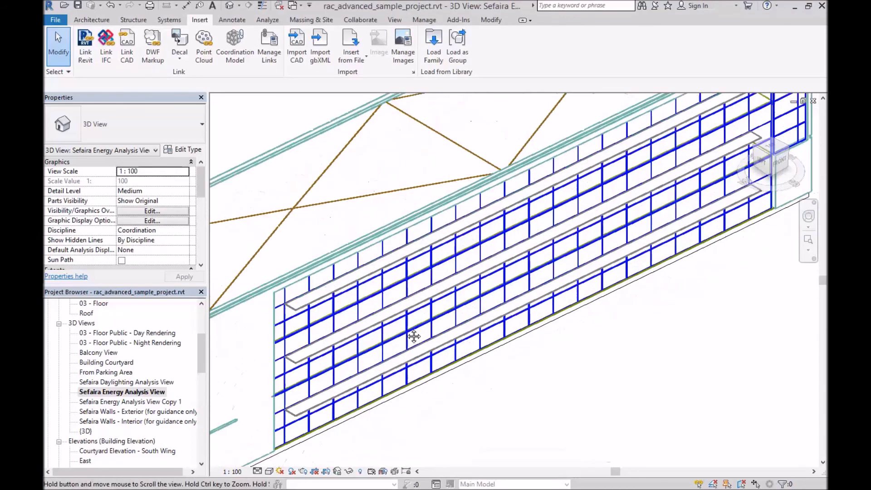
scroll(366, 331, "down", 5)
scroll(587, 343, "down", 3)
middle_click_drag(587, 343, 249, 297, "shift")
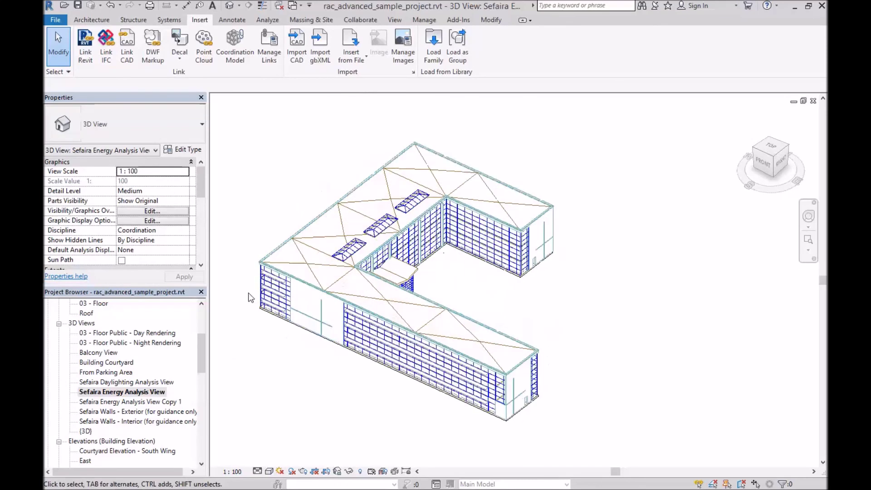
scroll(249, 297, "up", 2)
middle_click_drag(354, 340, 363, 349, "shift")
middle_click_drag(362, 349, 387, 349)
scroll(387, 346, "down", 1)
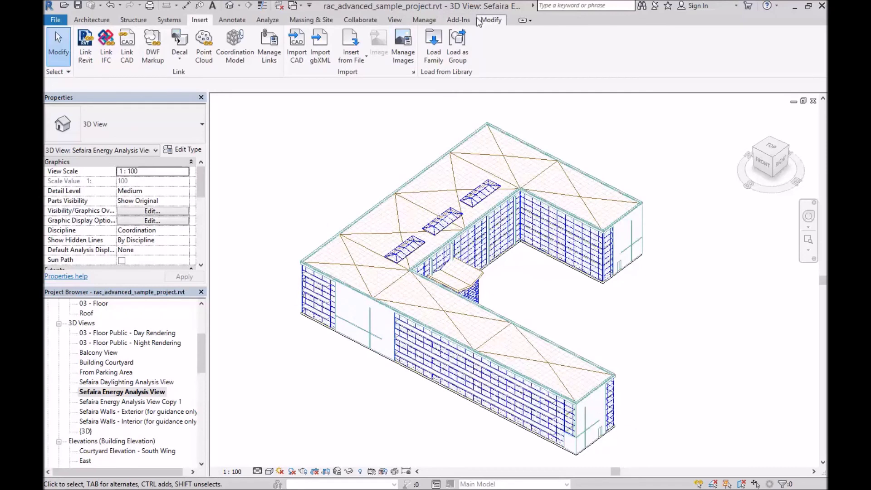
Open Sefaira's Real Time Analysis for the model and place its window clear of the Sefaira for Revit dialog
left_click(458, 20)
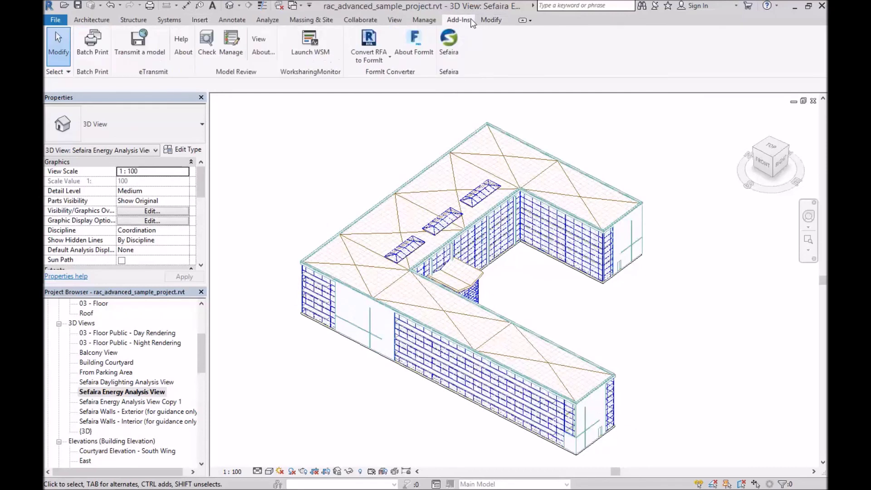
left_click(449, 43)
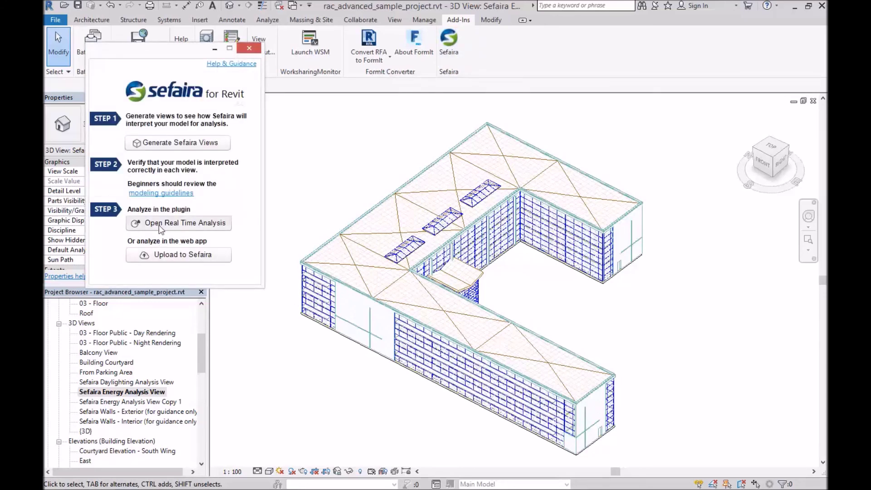
left_click(175, 225)
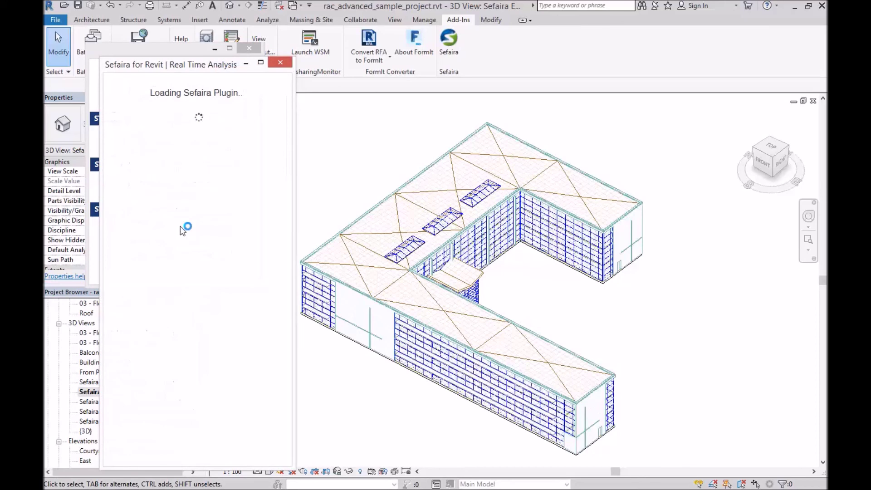
left_click_drag(149, 65, 636, 21)
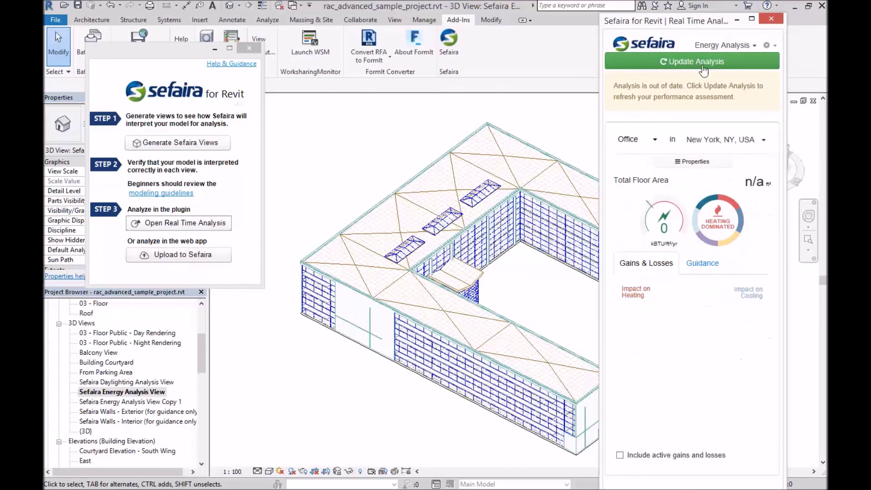
Update the energy analysis and include active gains and losses in the Gains & Losses diagram
left_click(720, 62)
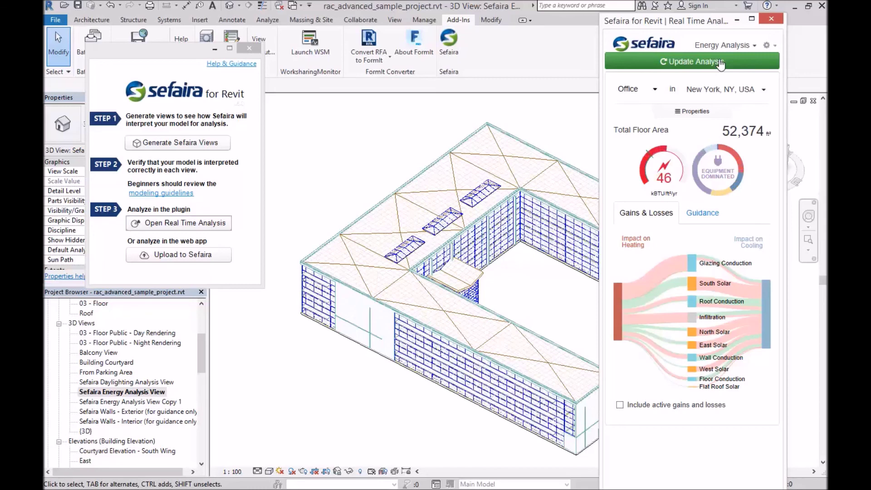
left_click_drag(683, 22, 724, 14)
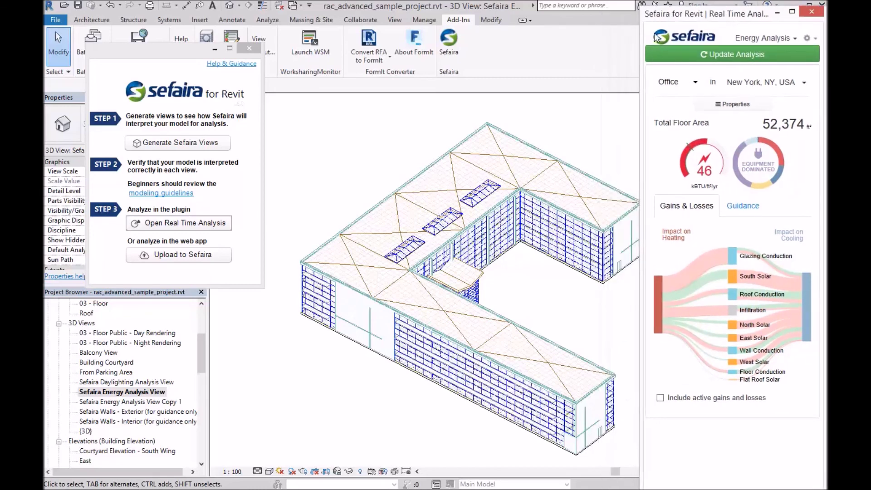
left_click(660, 399)
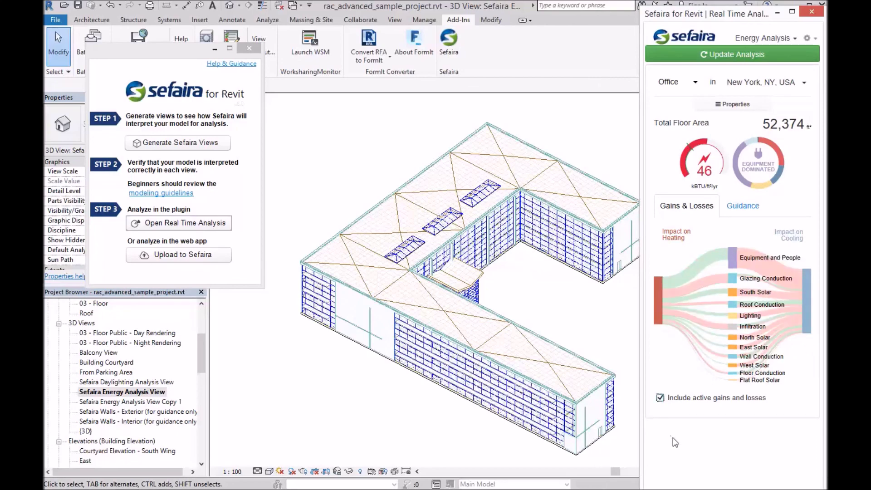